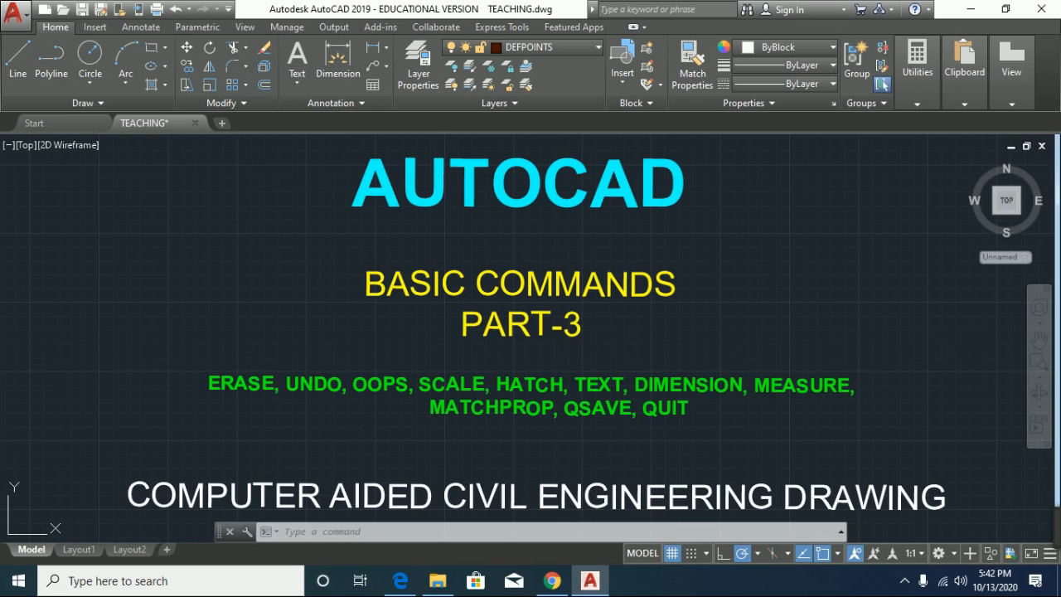
- Draw a closed, irregular nine-sided outline with the Line command, notched along its lower side, in the empty area below the green command list
left_click(270, 306)
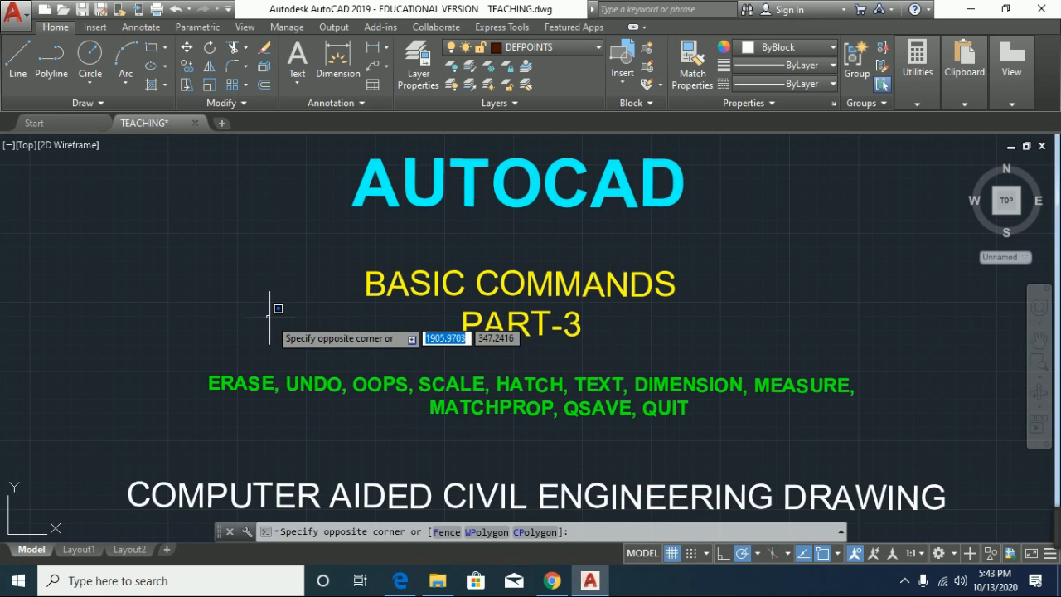
middle_click_drag(267, 303, 243, 87)
mouse_move(374, 401)
middle_mouse_down()
mouse_move(362, 337)
mouse_move(367, 93)
middle_mouse_up()
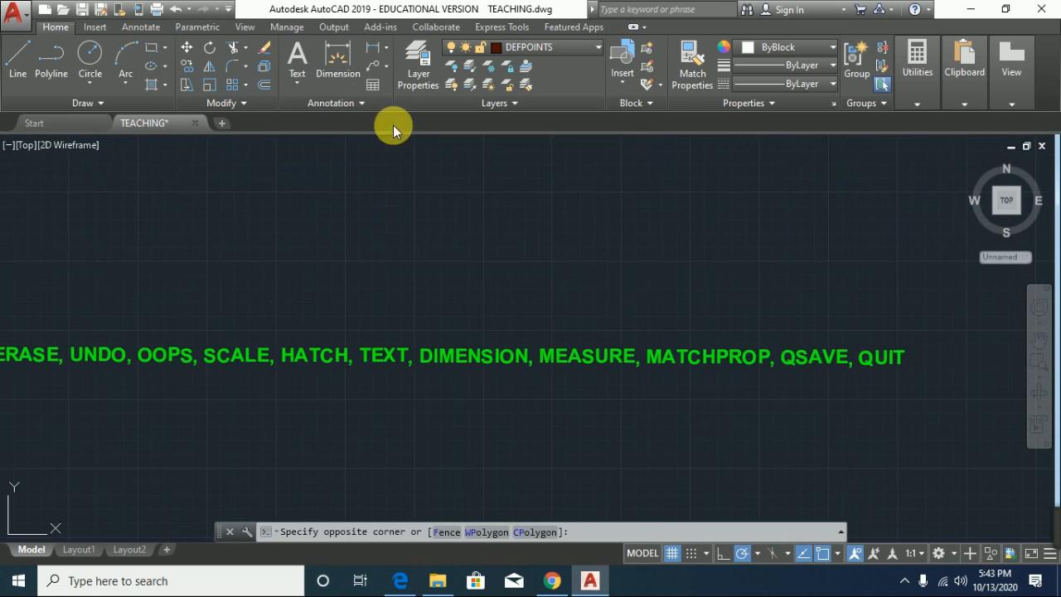
mouse_move(197, 279)
middle_mouse_down()
mouse_move(386, 159)
mouse_move(250, 130)
mouse_move(242, 99)
middle_mouse_up()
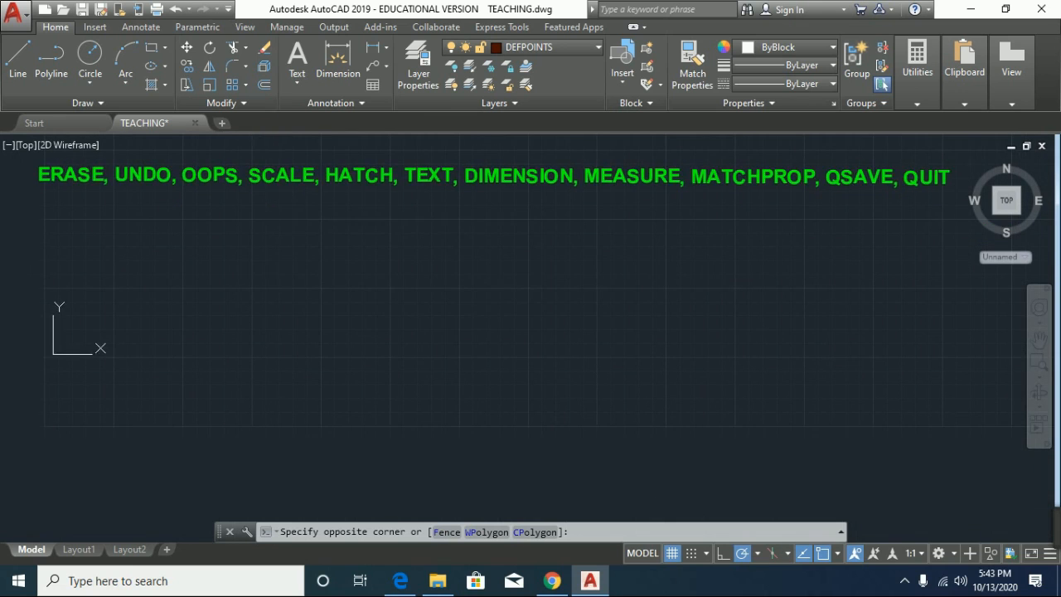
left_click(293, 290)
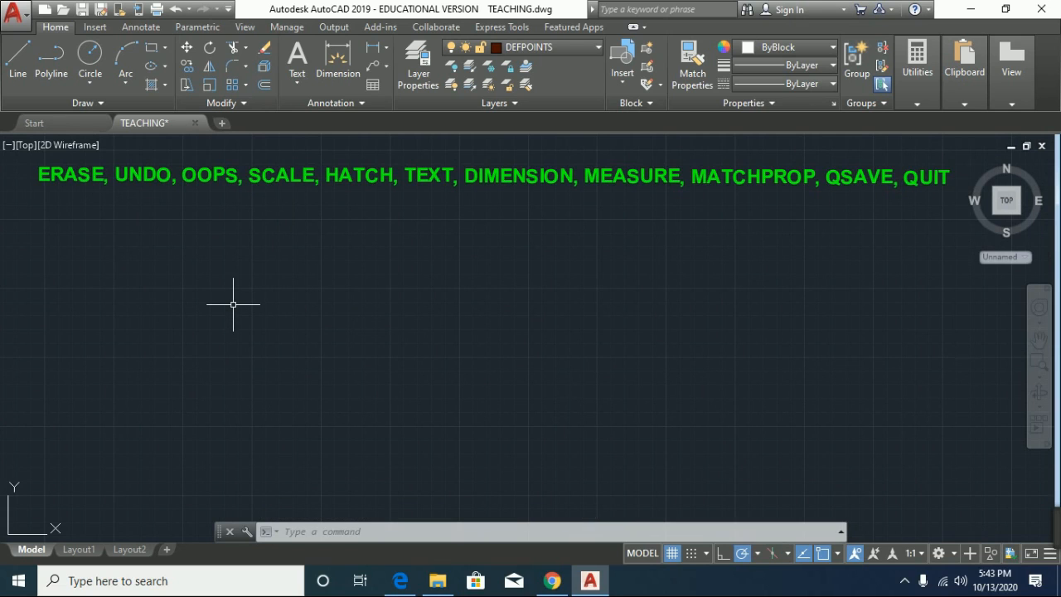
left_click(18, 56)
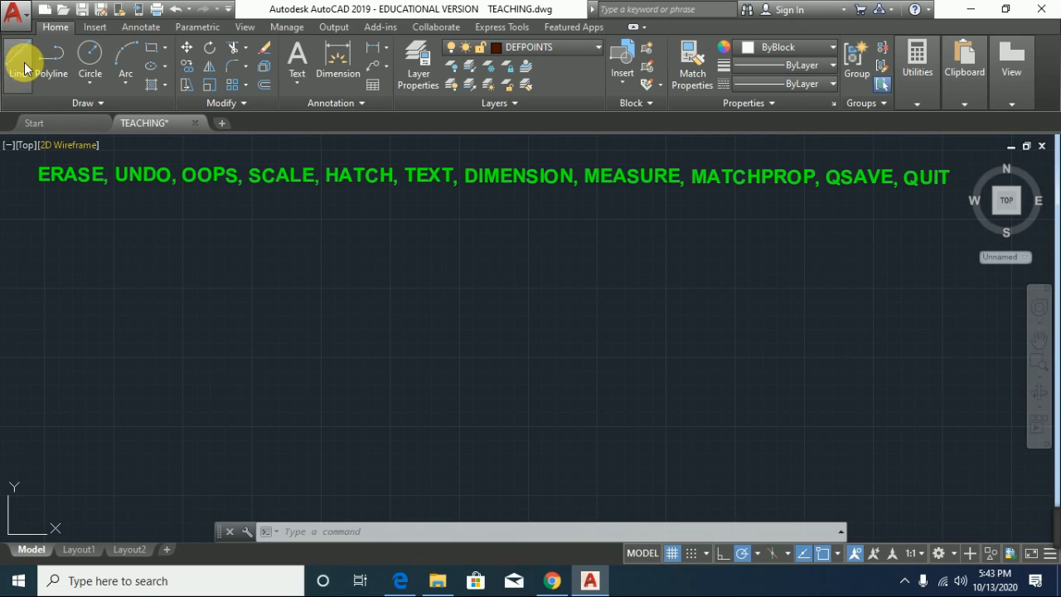
left_click(208, 265)
left_click(524, 265)
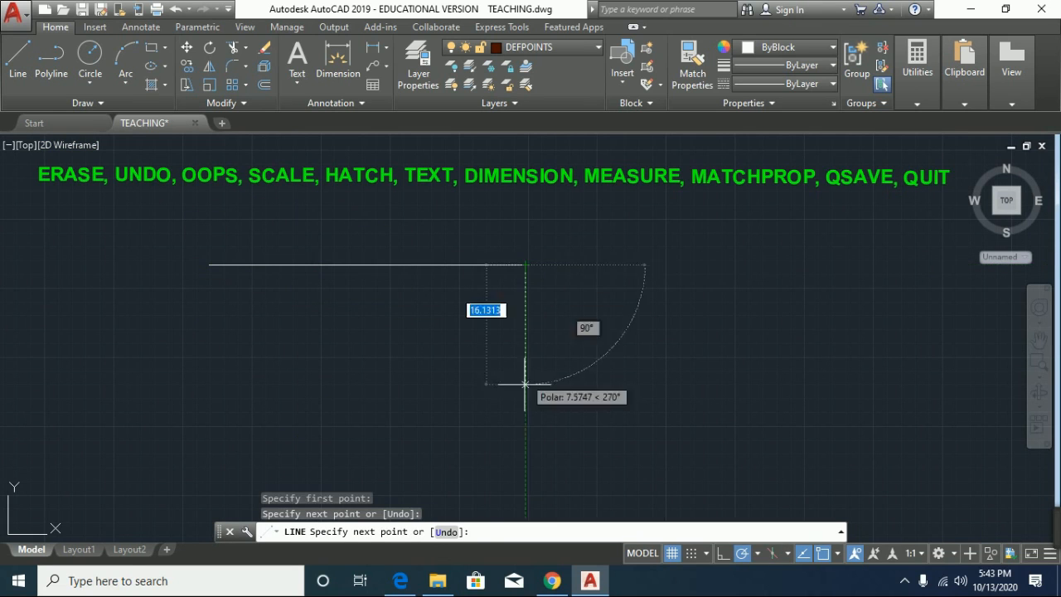
left_click(534, 458)
left_click(362, 458)
left_click(381, 327)
left_click(193, 327)
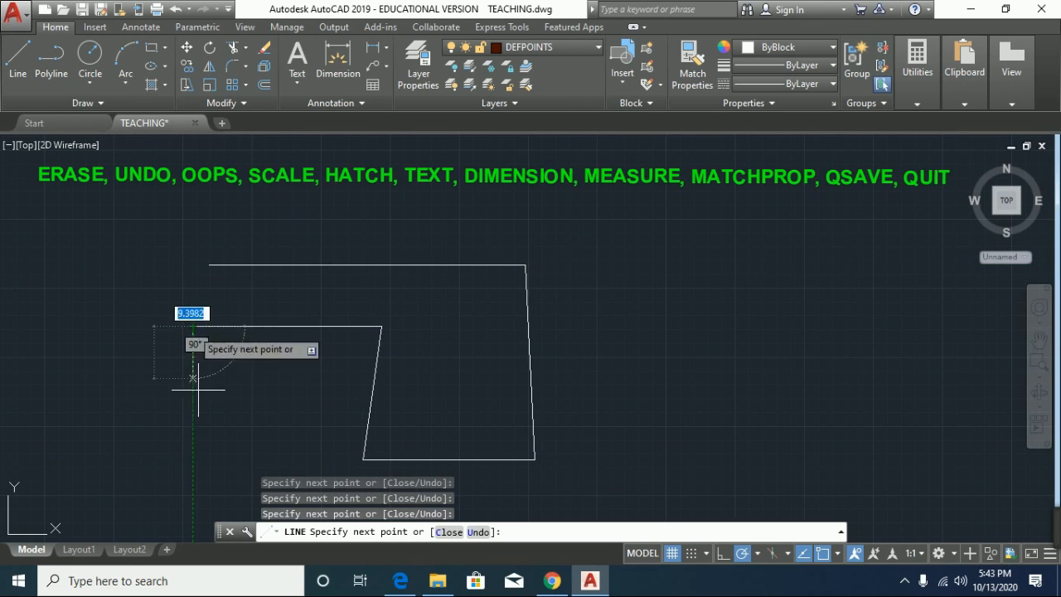
left_click(208, 458)
left_click(89, 435)
left_click(114, 230)
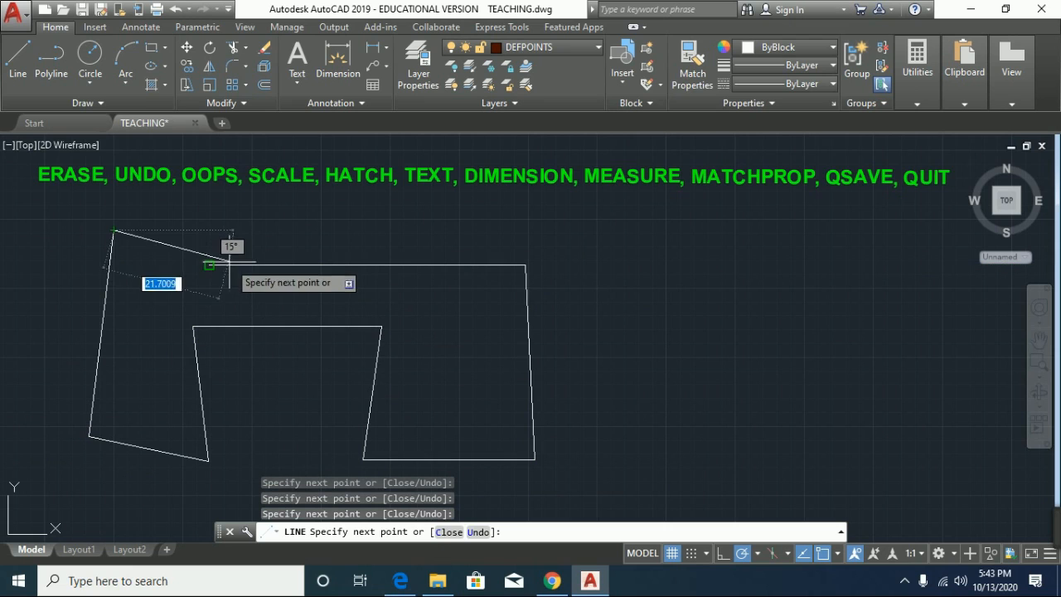
left_click(208, 265)
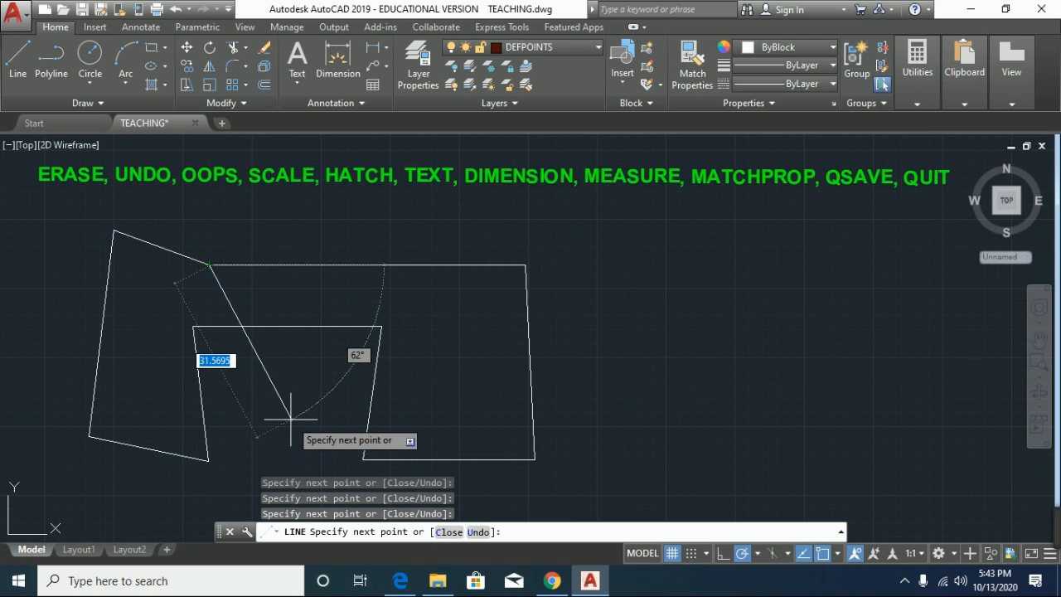
key("Escape")
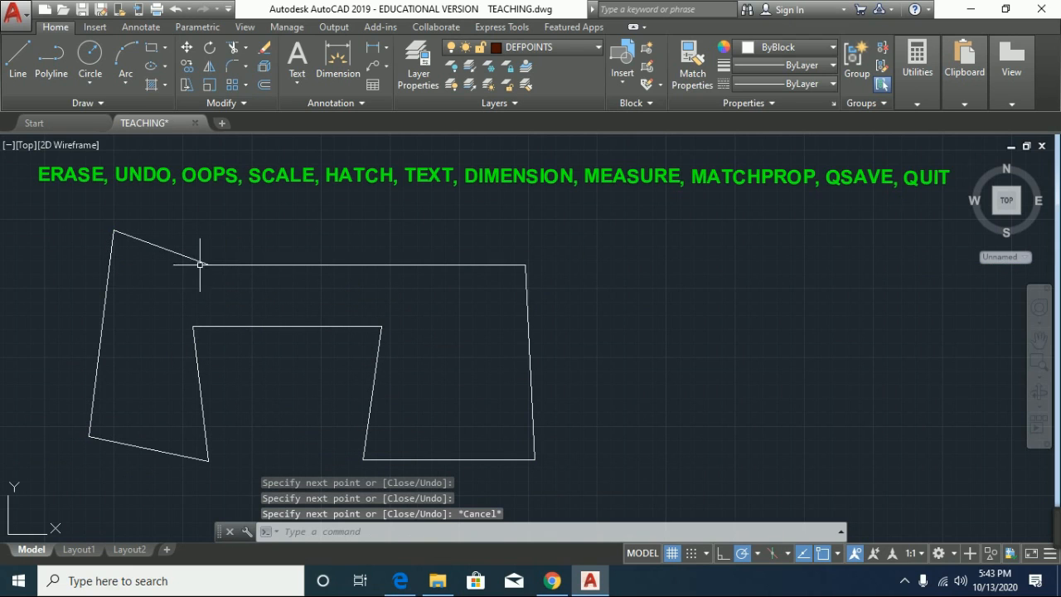
- Erase the outline's upper horizontal line and the horizontal line of its inner notch with the ERASE command
left_click(285, 265)
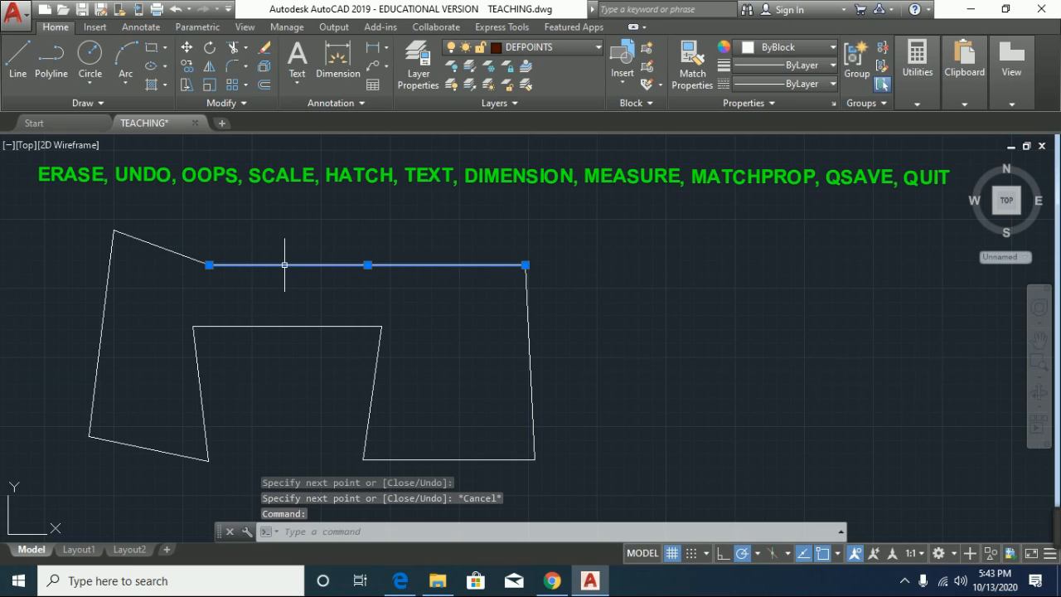
key("Escape")
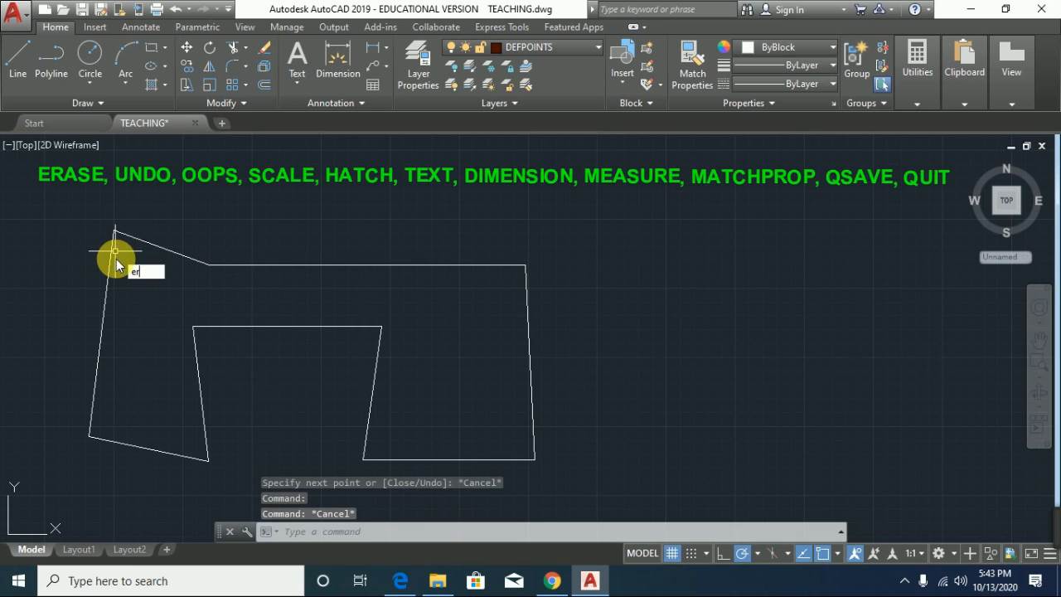
type("erase")
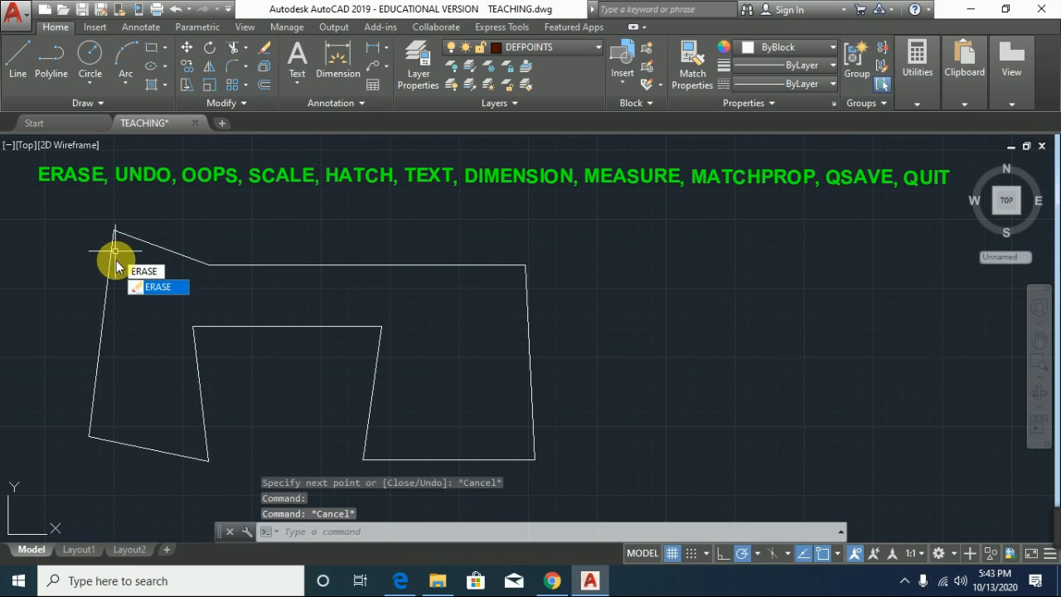
key("Return")
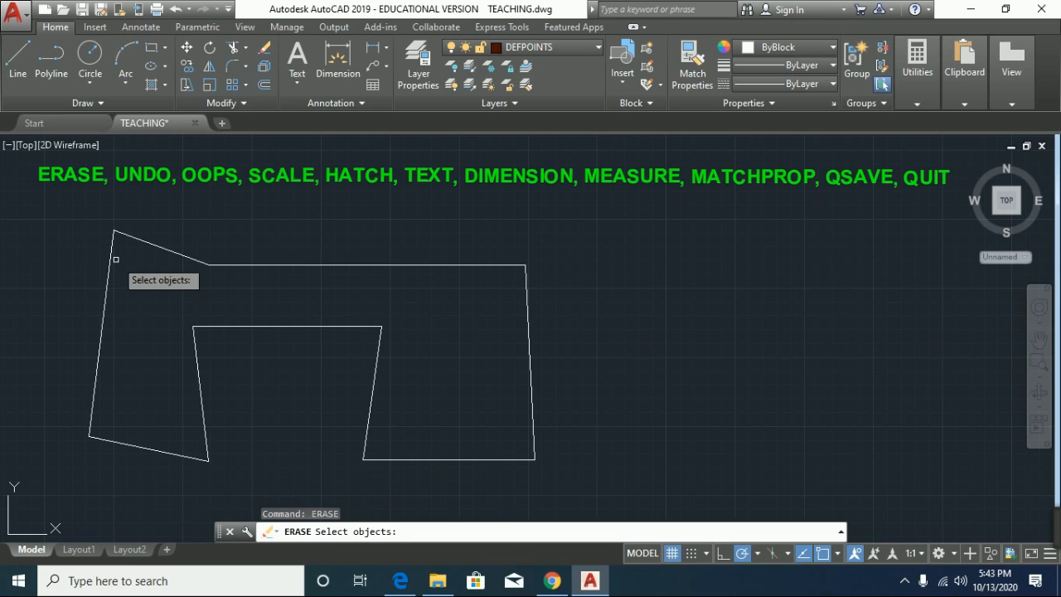
left_click(247, 264)
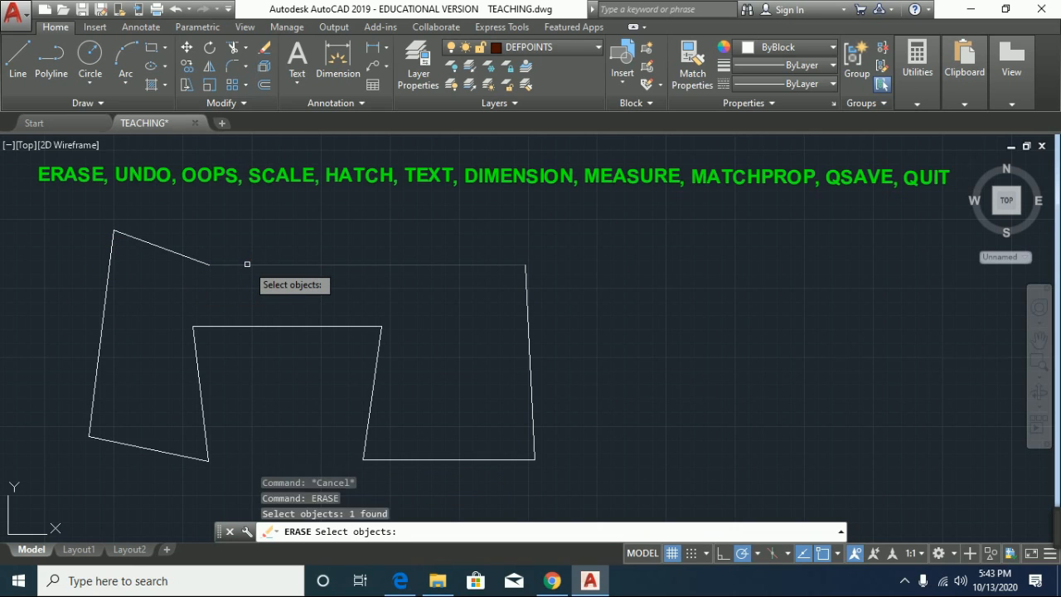
left_click(265, 328)
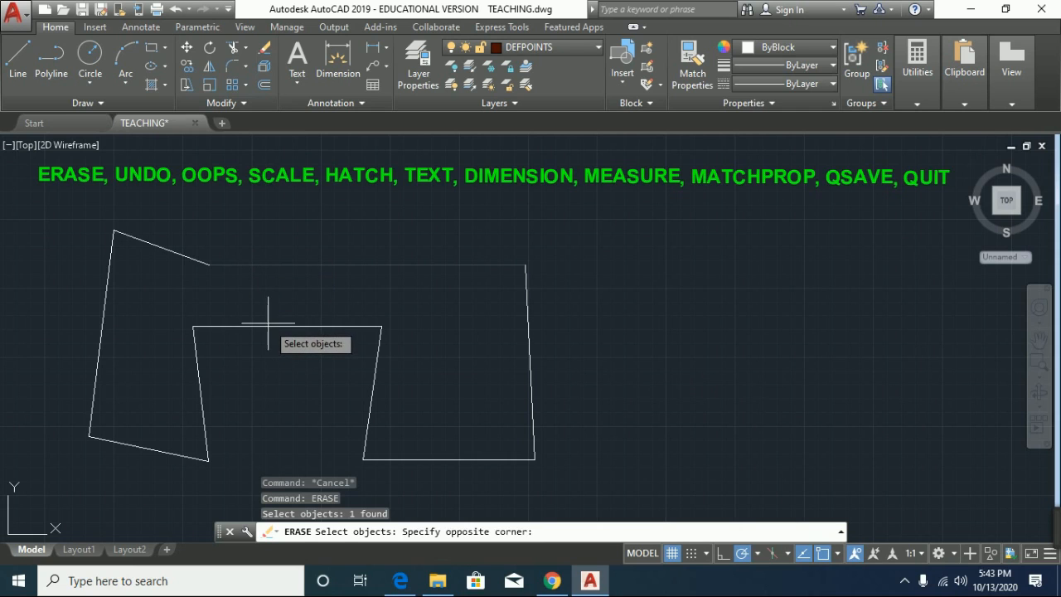
left_click(270, 330)
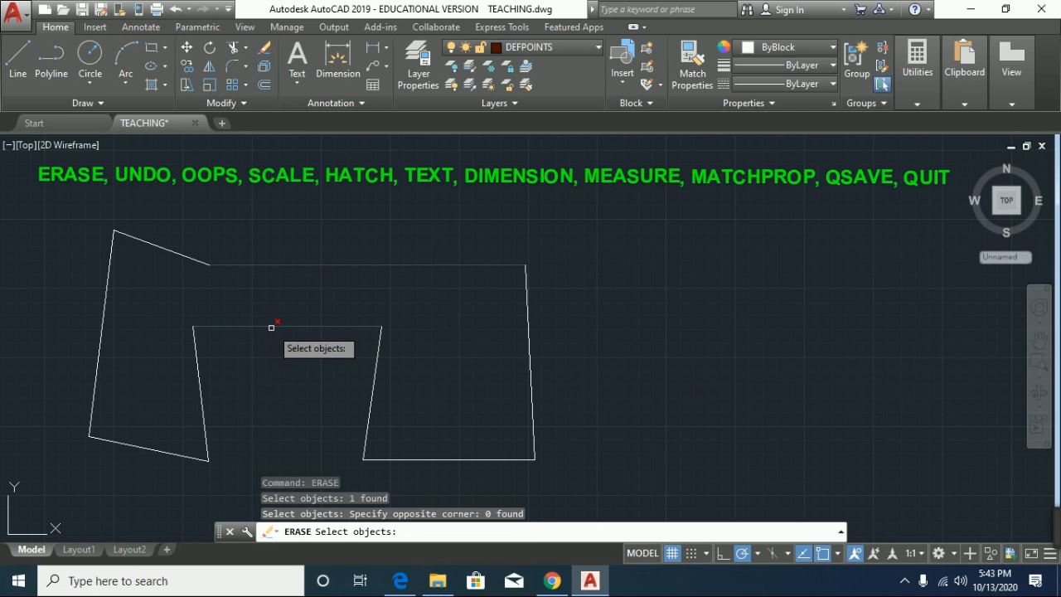
left_click(272, 327)
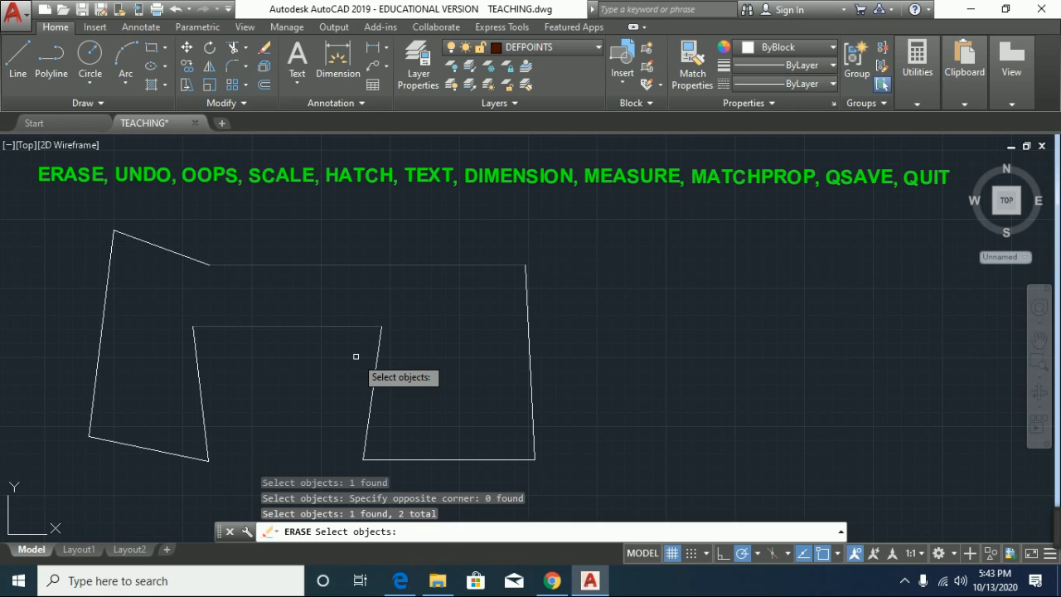
key("Return")
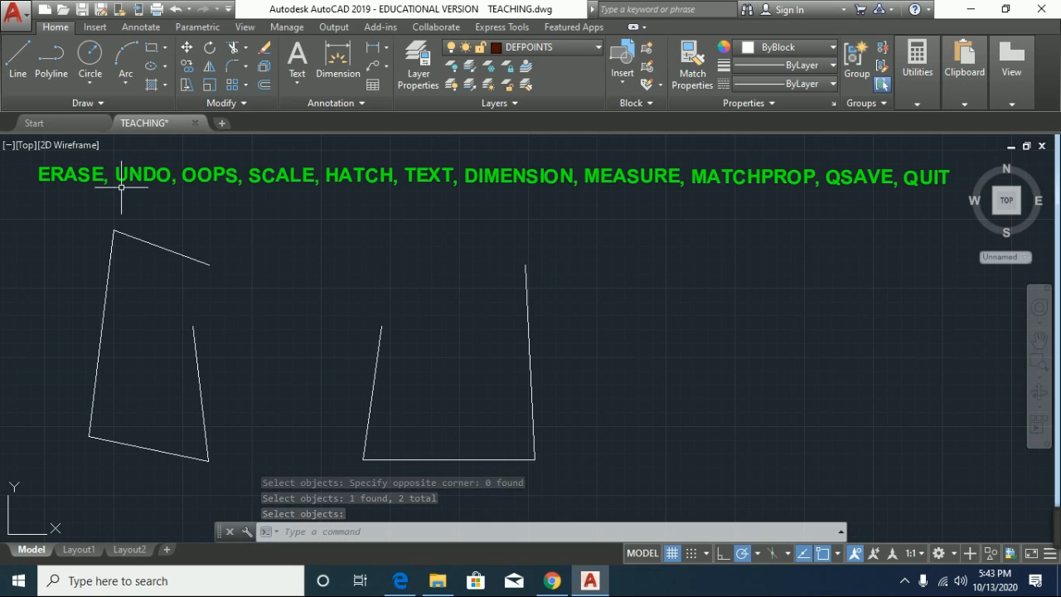
- Draw a circle centred on the lower end of the short sloping line at the outline's upper left, reaching down to the notch corner
left_click(93, 59)
left_click(210, 265)
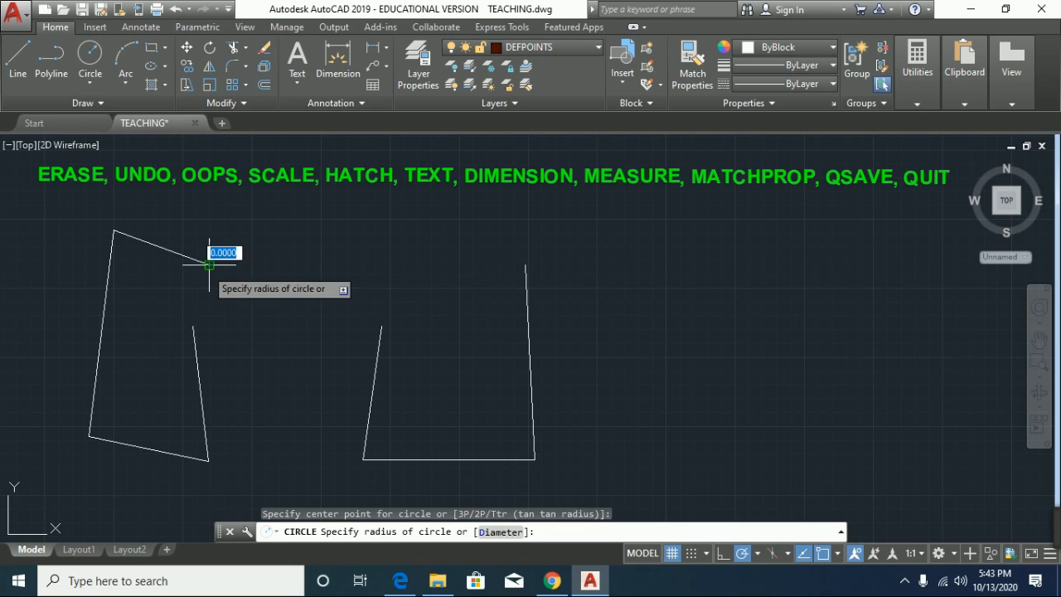
left_click(254, 309)
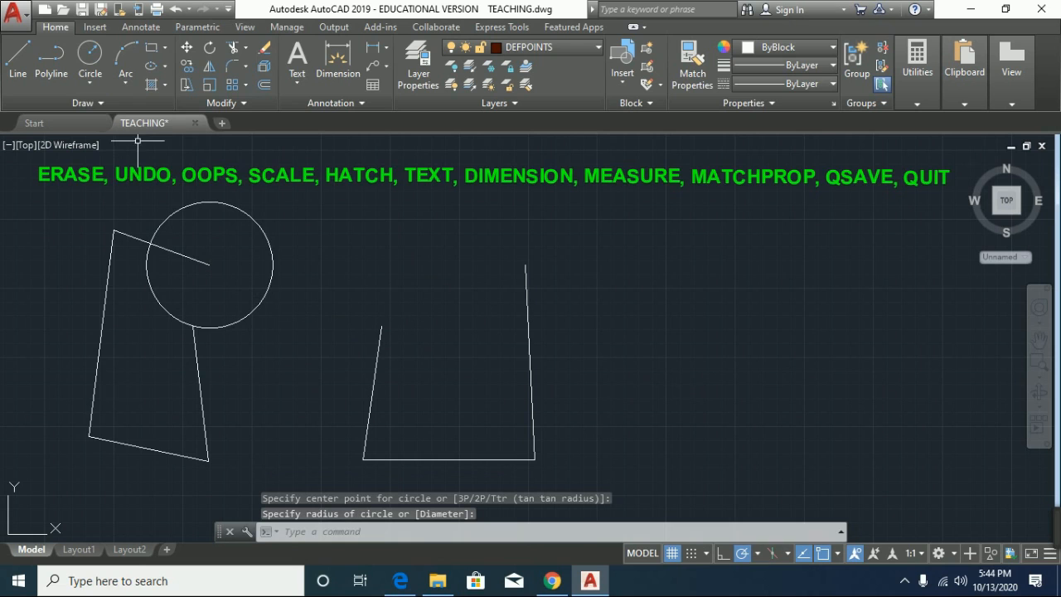
- Draw a wide, flat rectangle just above the open upper end of the shape's right side
left_click(151, 47)
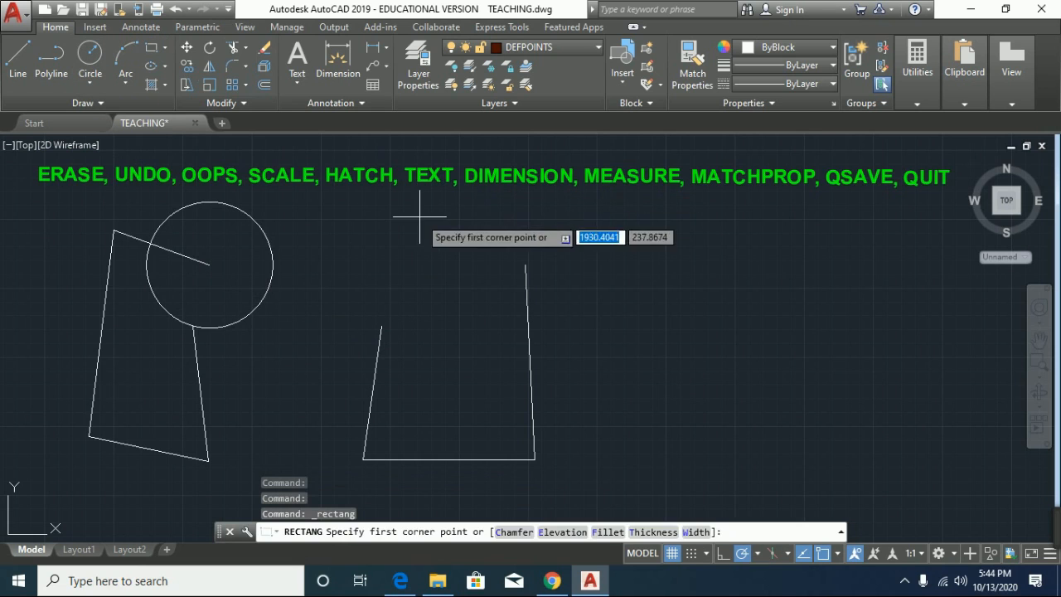
left_click(419, 217)
left_click(594, 256)
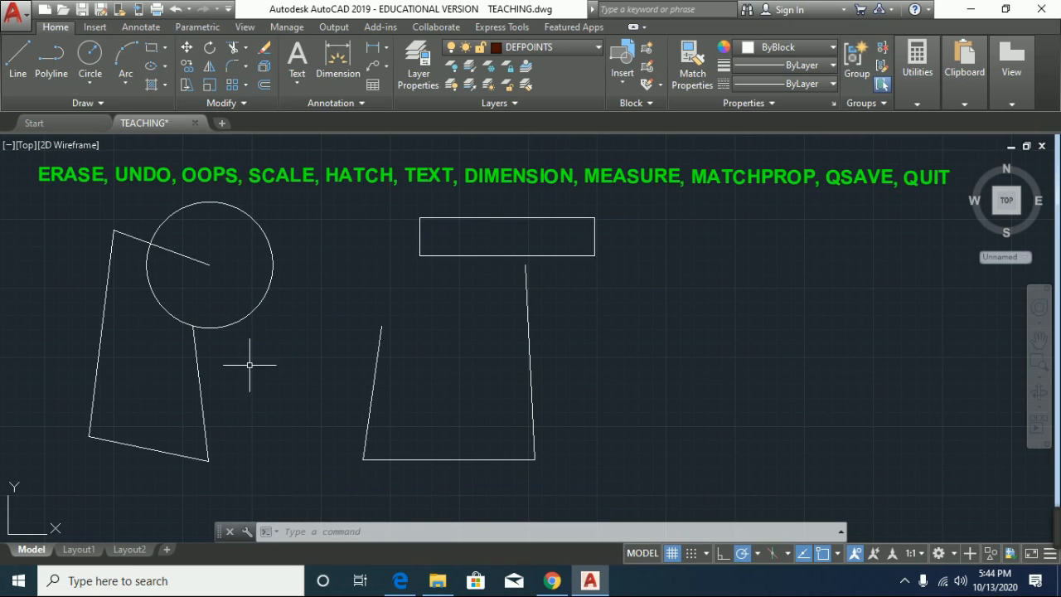
- Draw a horizontal line joining the two open upper ends of the inner notch
left_click(17, 56)
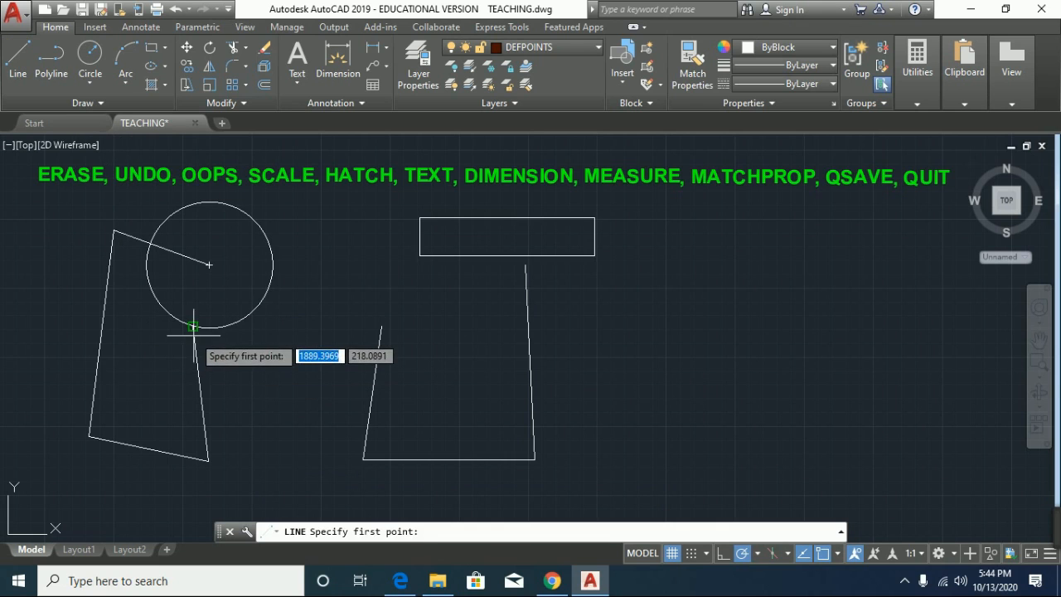
left_click(192, 326)
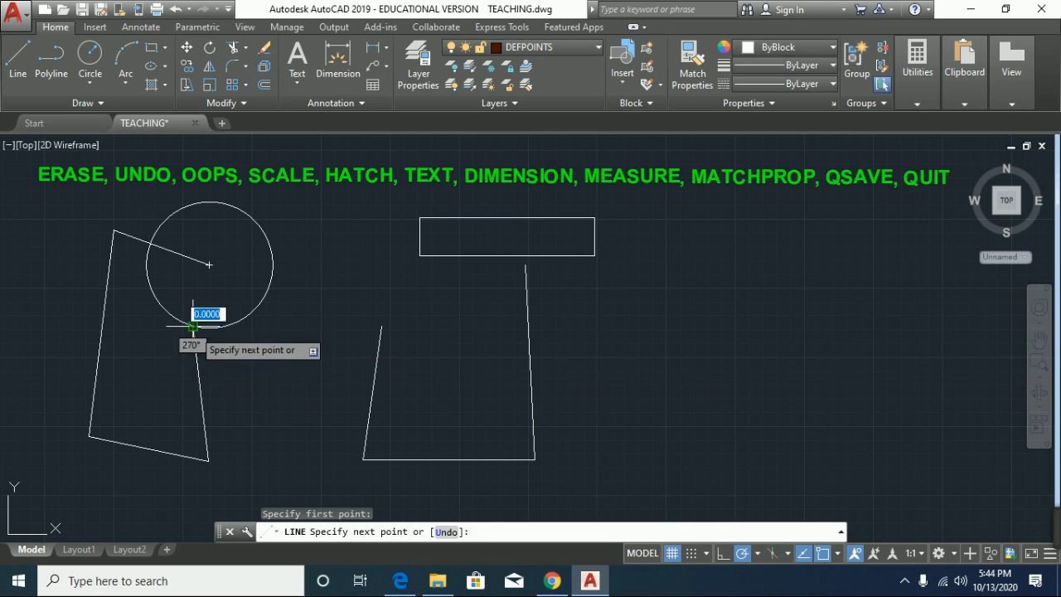
left_click(381, 326)
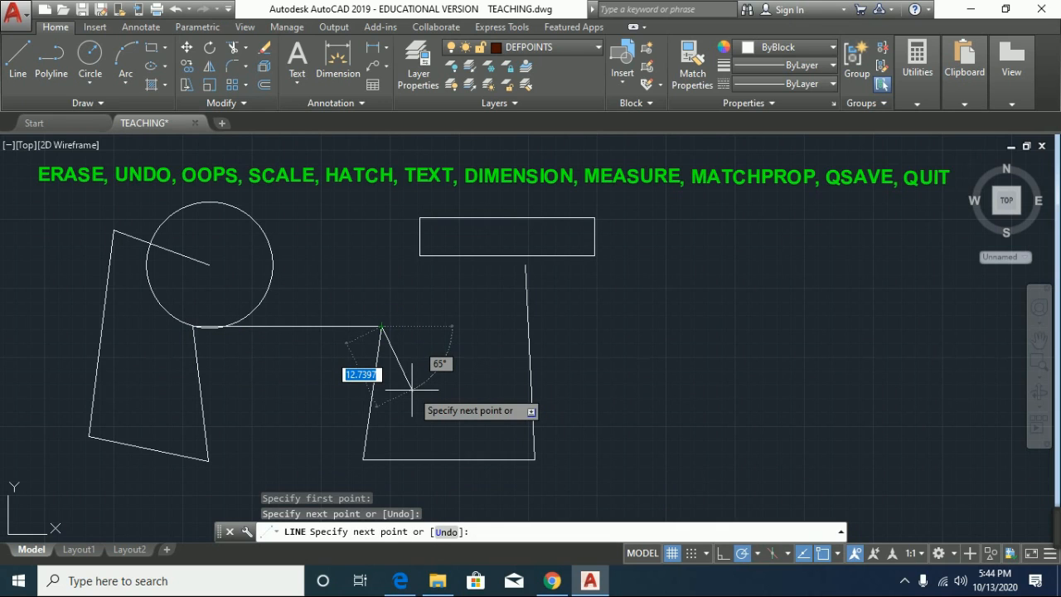
key("Escape")
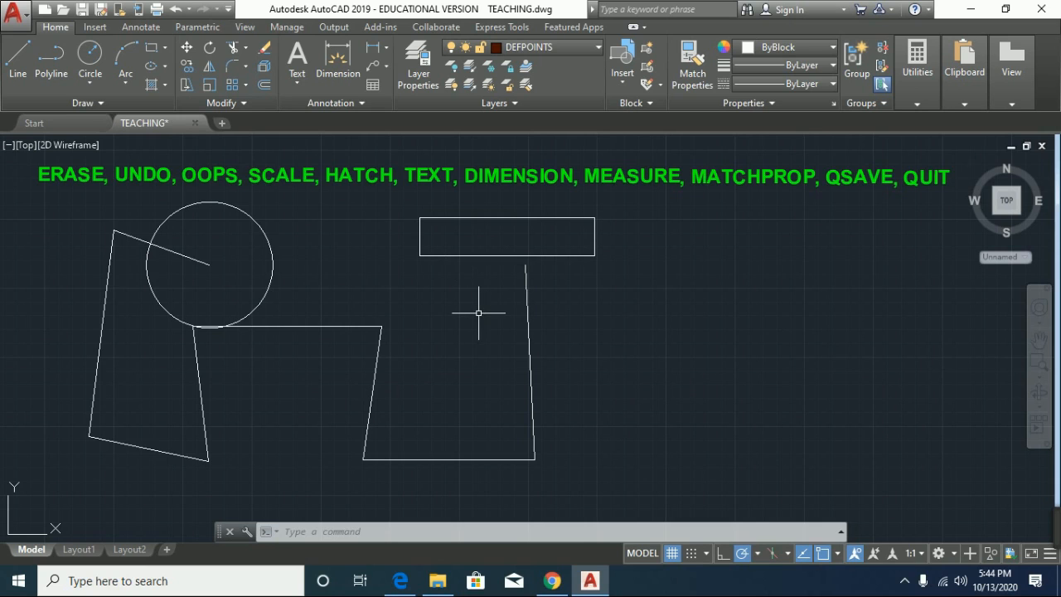
- Undo the last 2 operations with the UNDO command and restore the erased lines with OOPS
type("und")
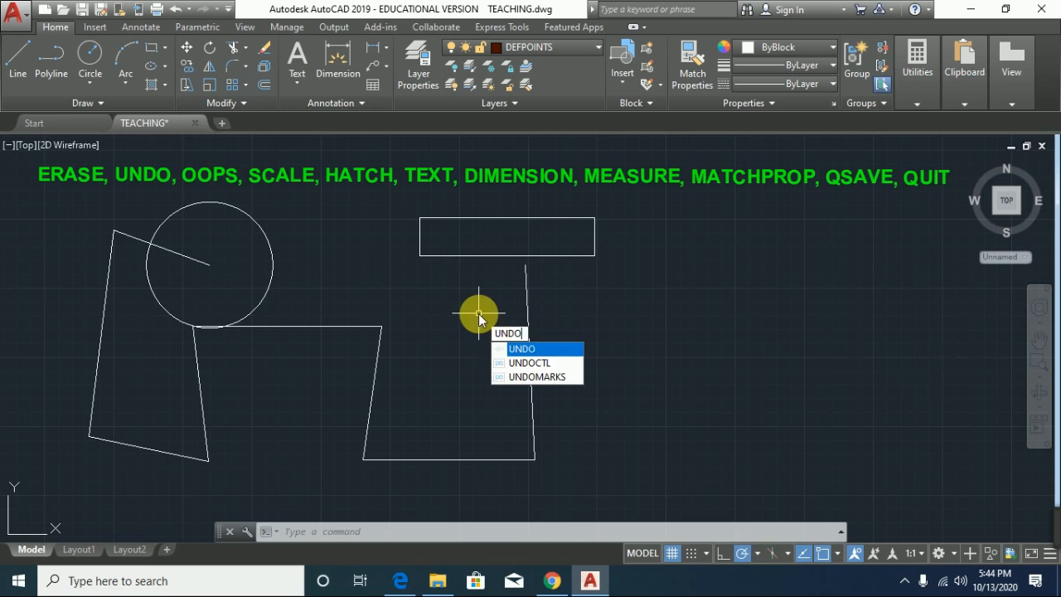
key("Return")
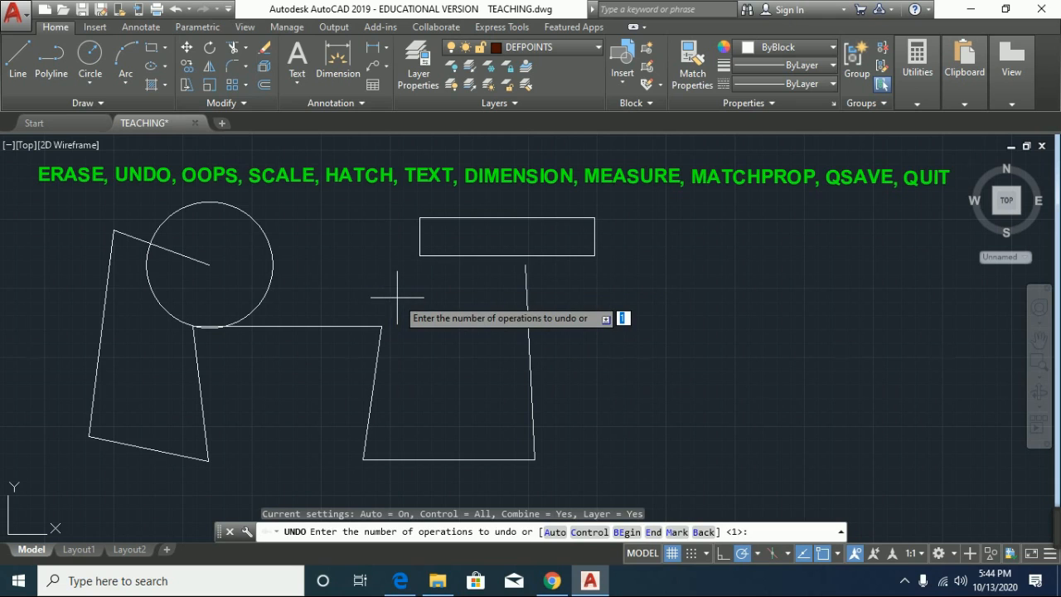
type("2")
key("Return")
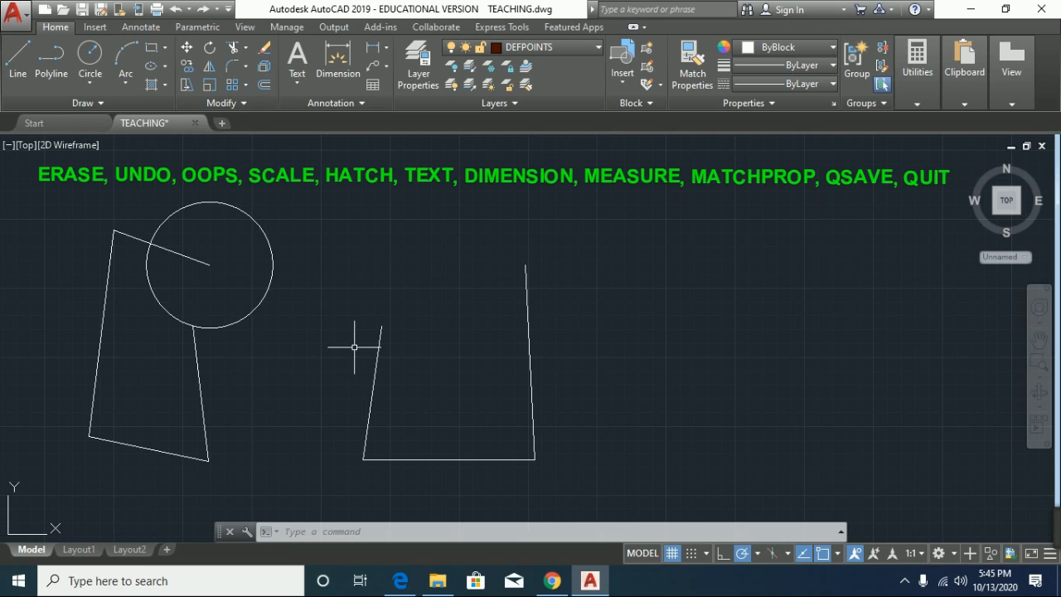
type("OOPs")
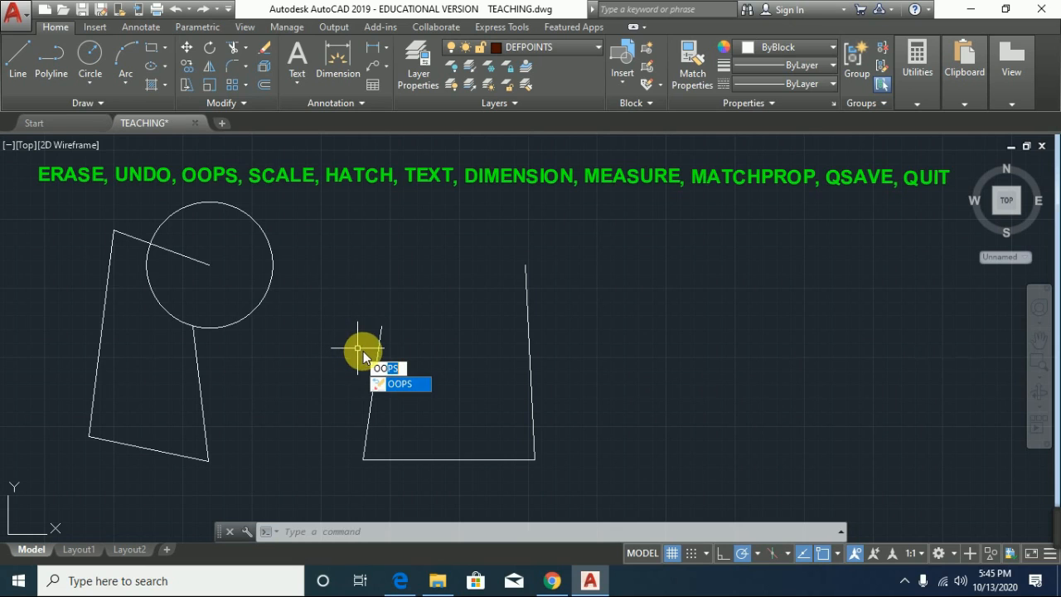
key("Return")
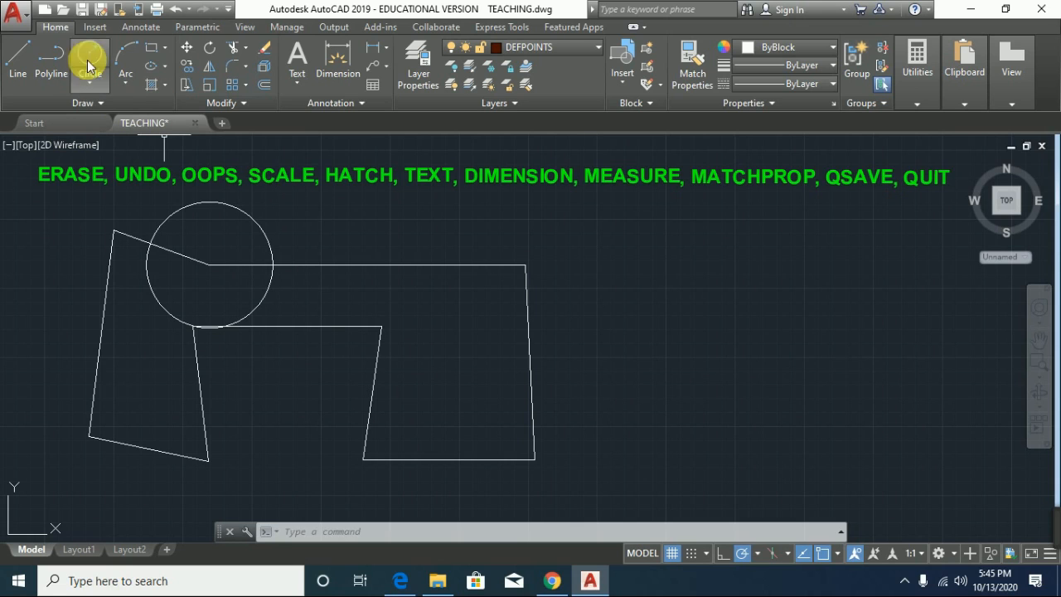
- Draw a small rectangle in the empty area to the right of the outline
left_click(151, 47)
left_click(691, 290)
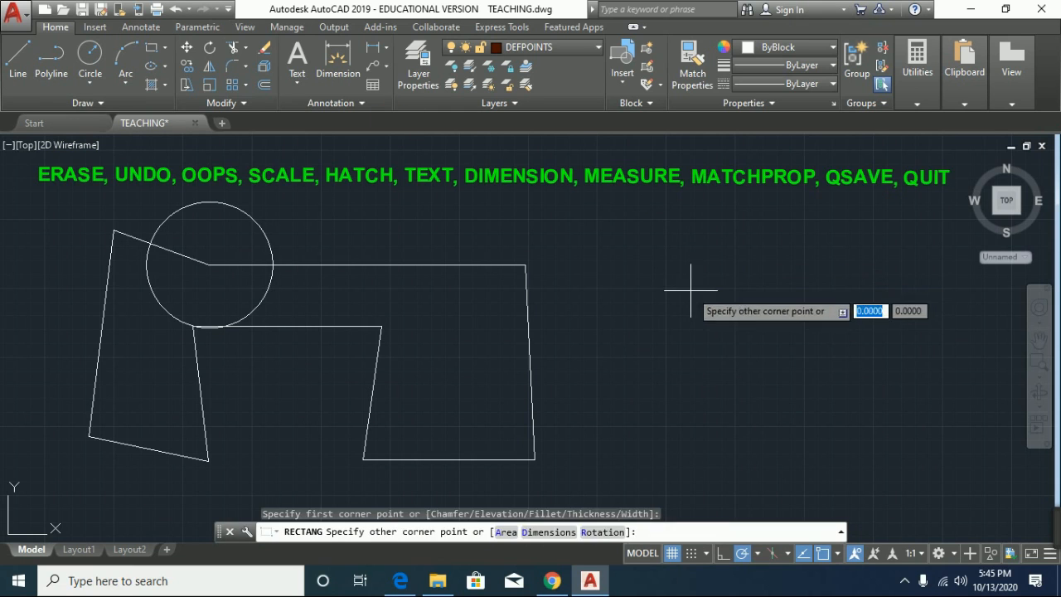
left_click(771, 352)
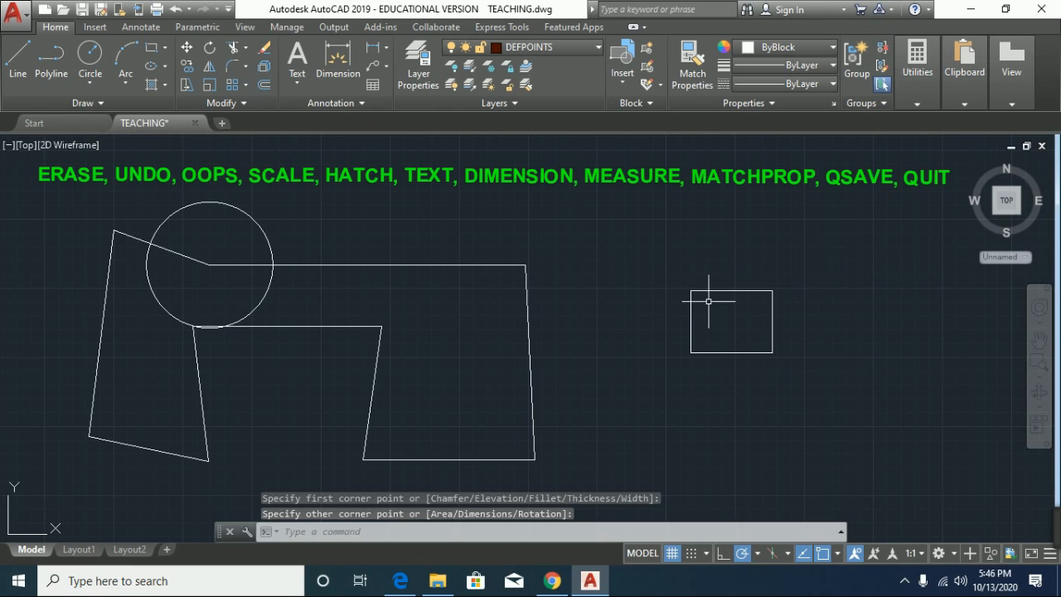
- Draw a smaller rectangle inside the small rectangle that stands apart from the outline
left_click(153, 48)
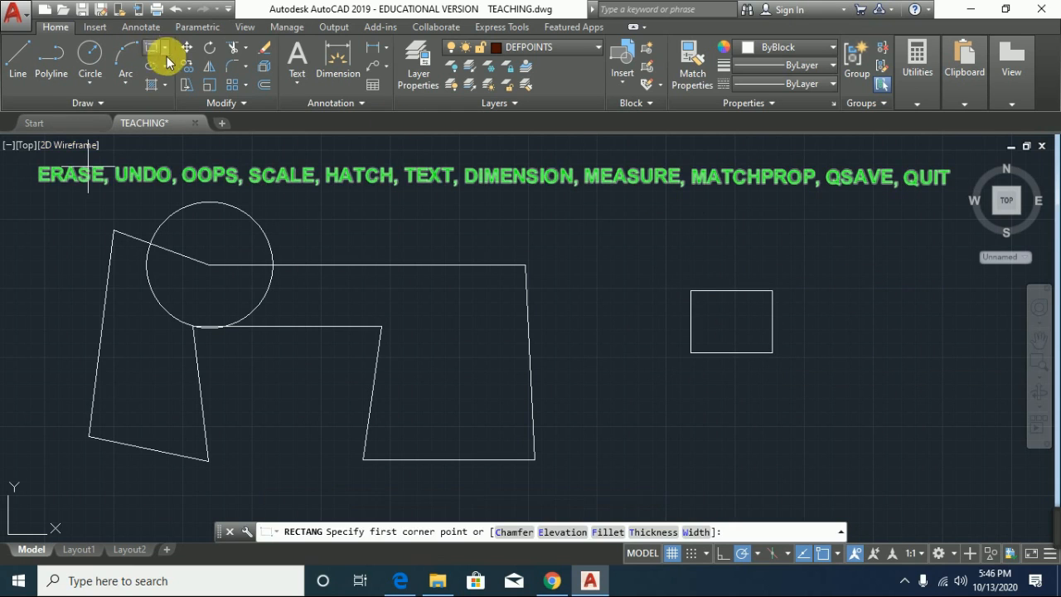
left_click(711, 305)
left_click(758, 336)
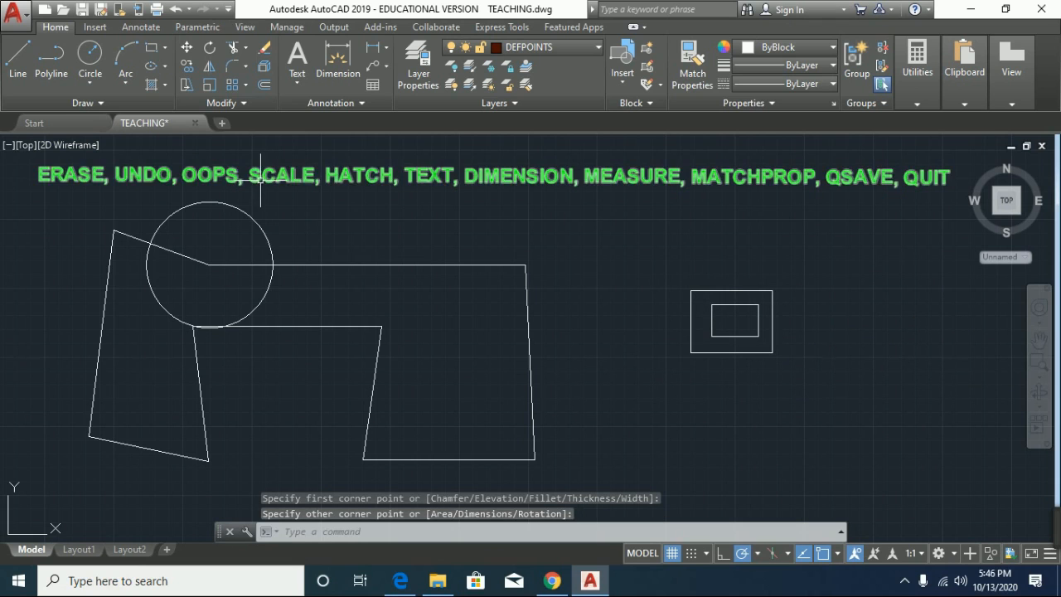
- Scale both nested rectangles by a factor of 2 from the outer rectangle's upper-left corner
left_click(441, 437)
type("scale")
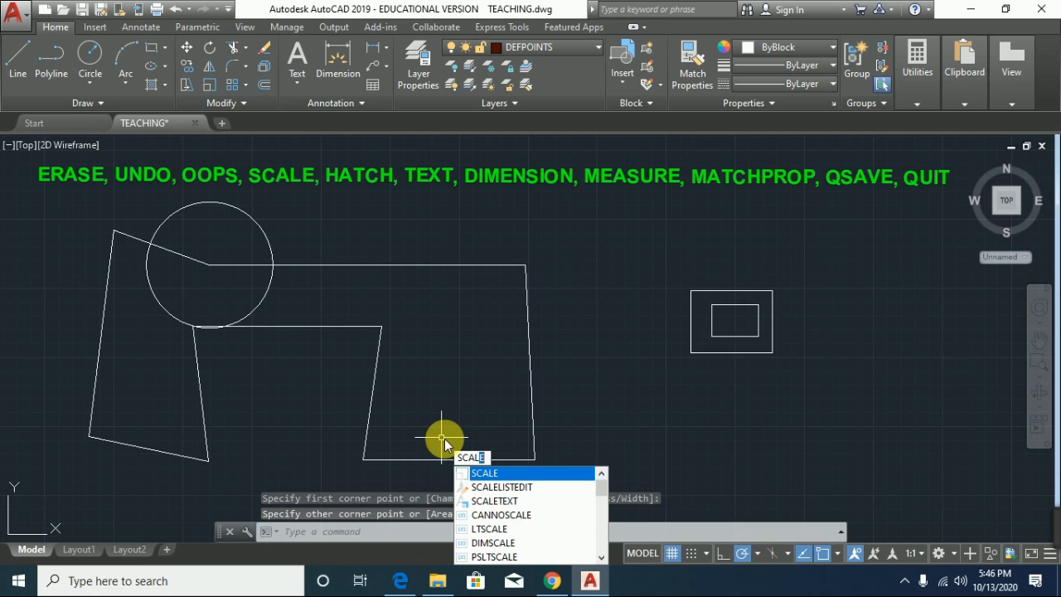
key("Return")
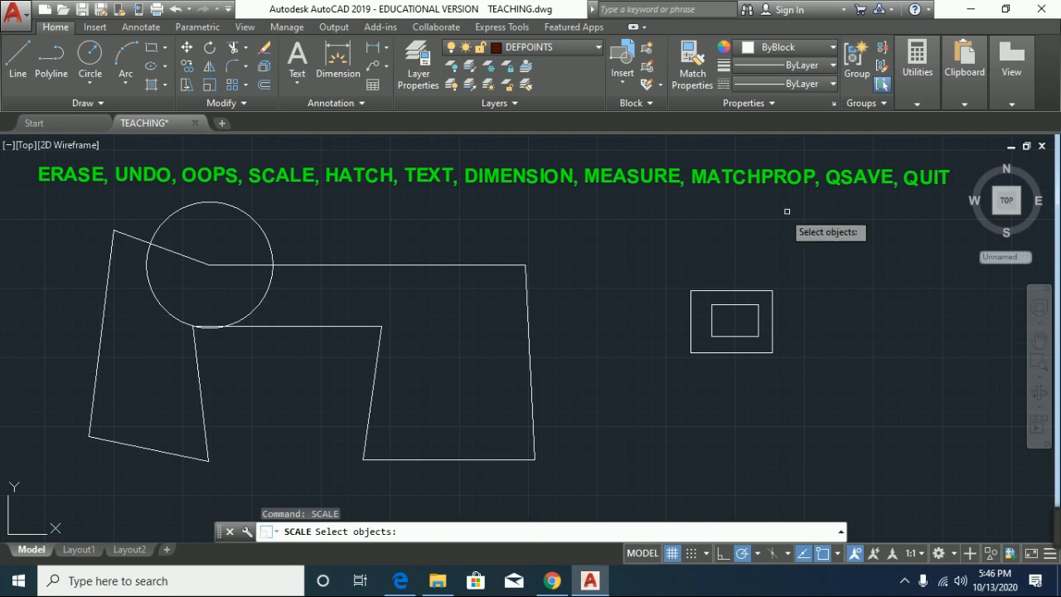
left_click(799, 283)
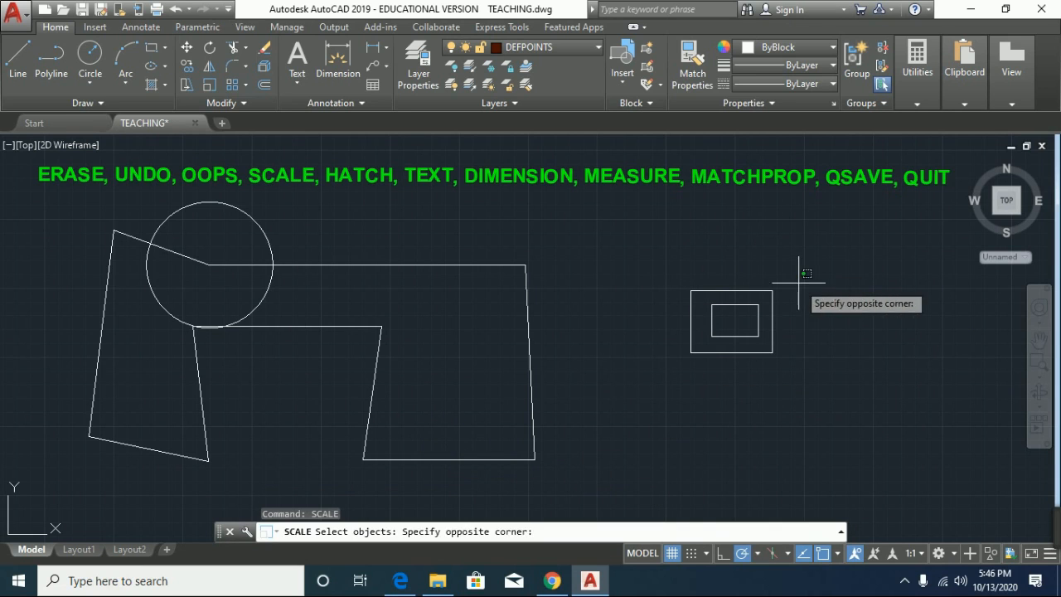
left_click(651, 370)
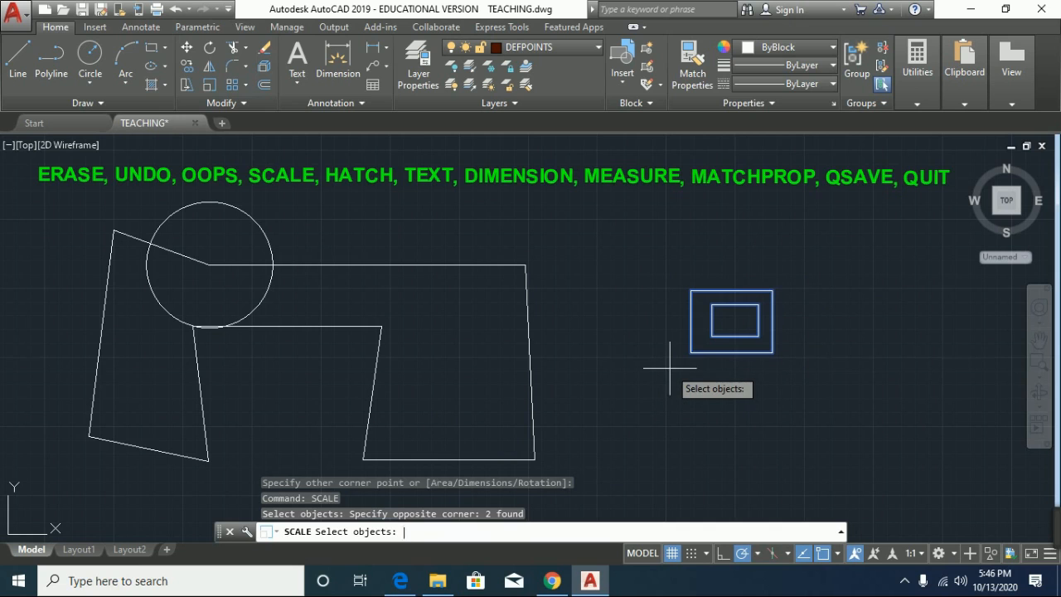
key("Return")
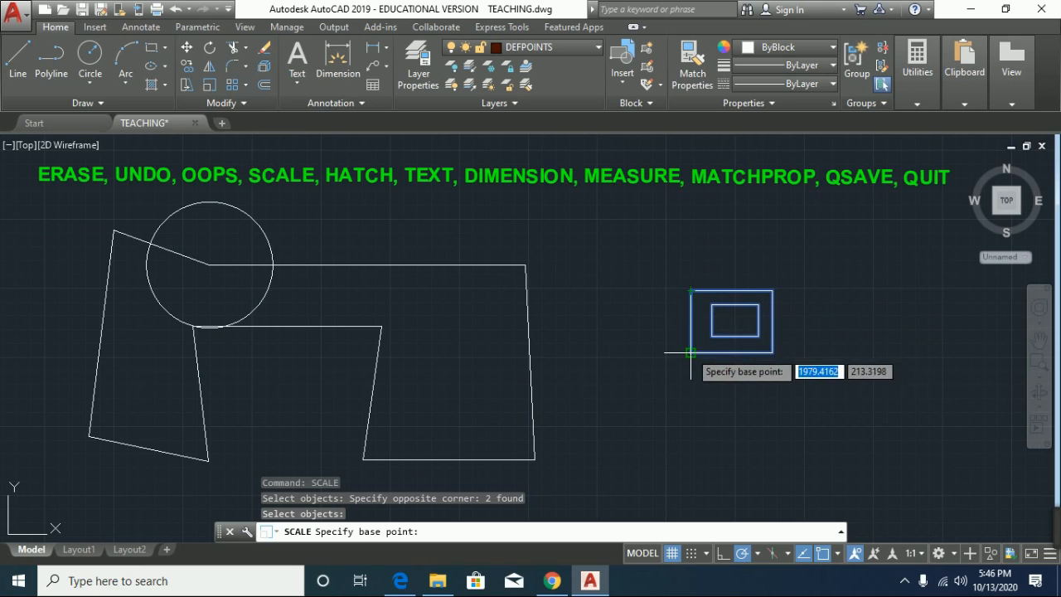
left_click(691, 290)
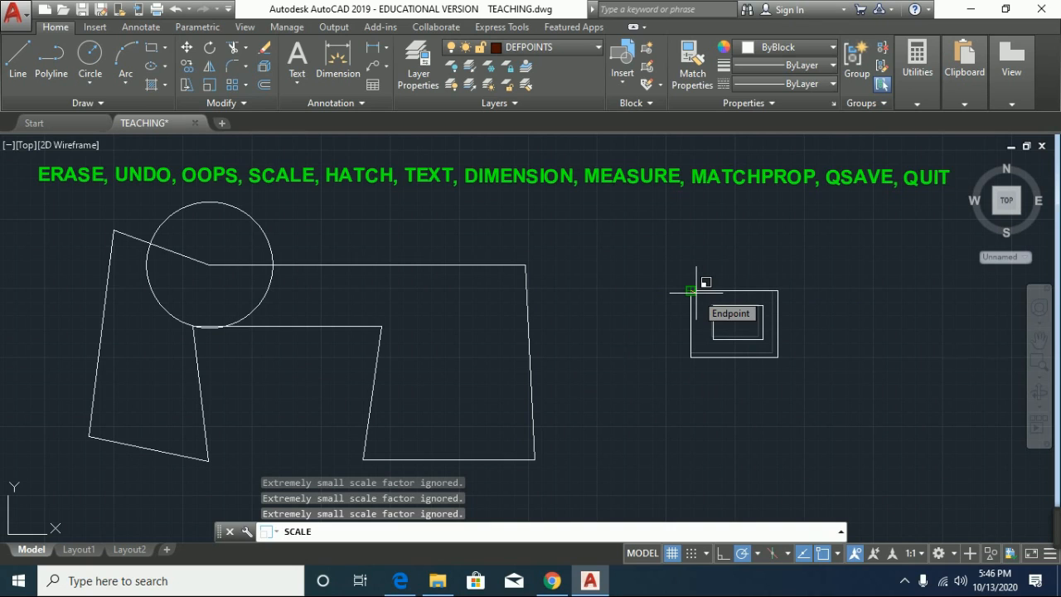
left_click(692, 292)
type("2")
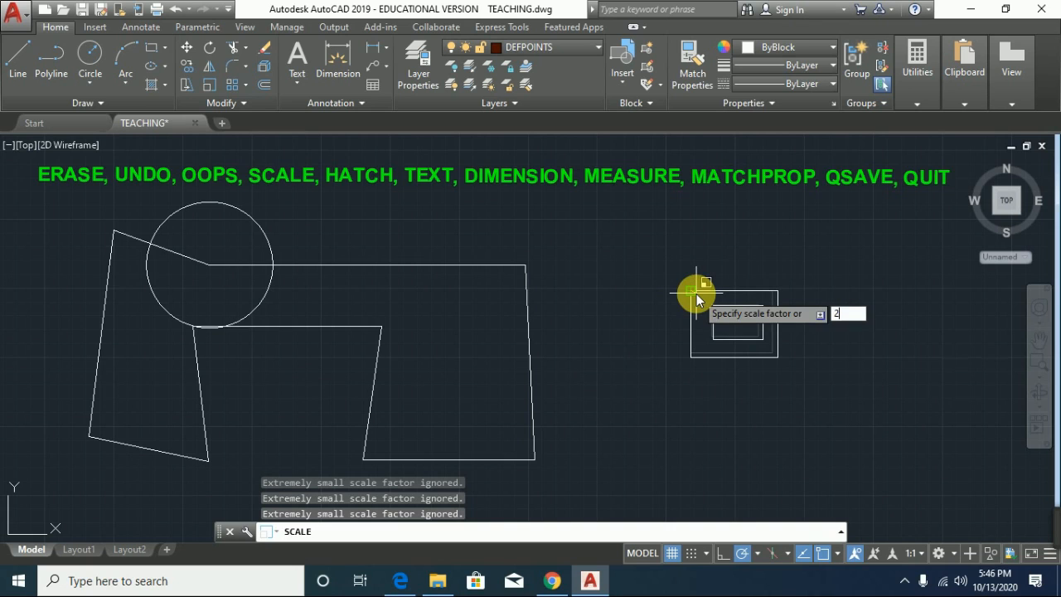
key("Return")
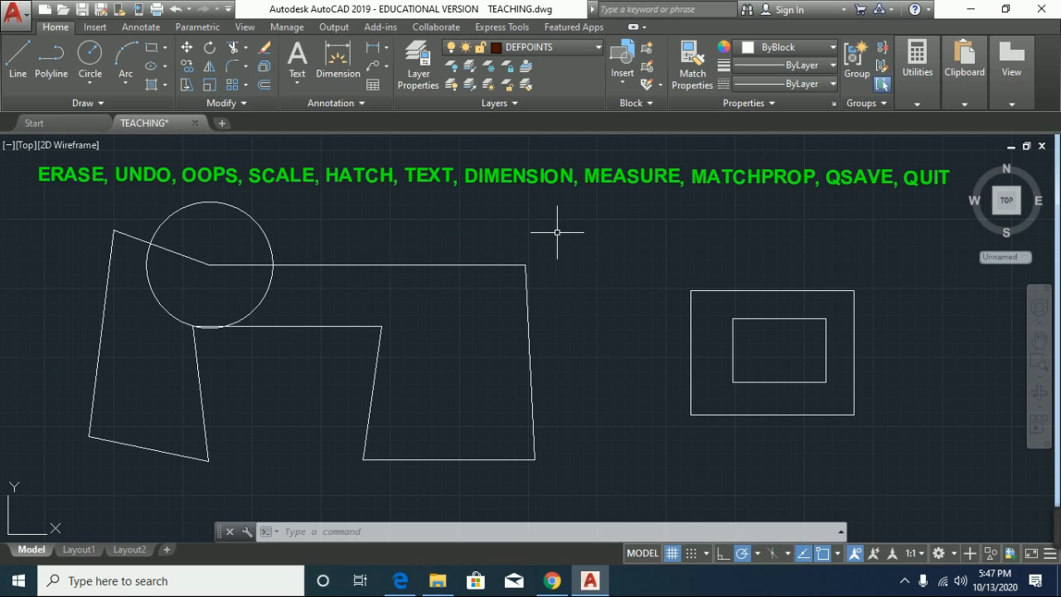
- Hatch the area between the two nested rectangles with the ANSI31 pattern
type("HATch")
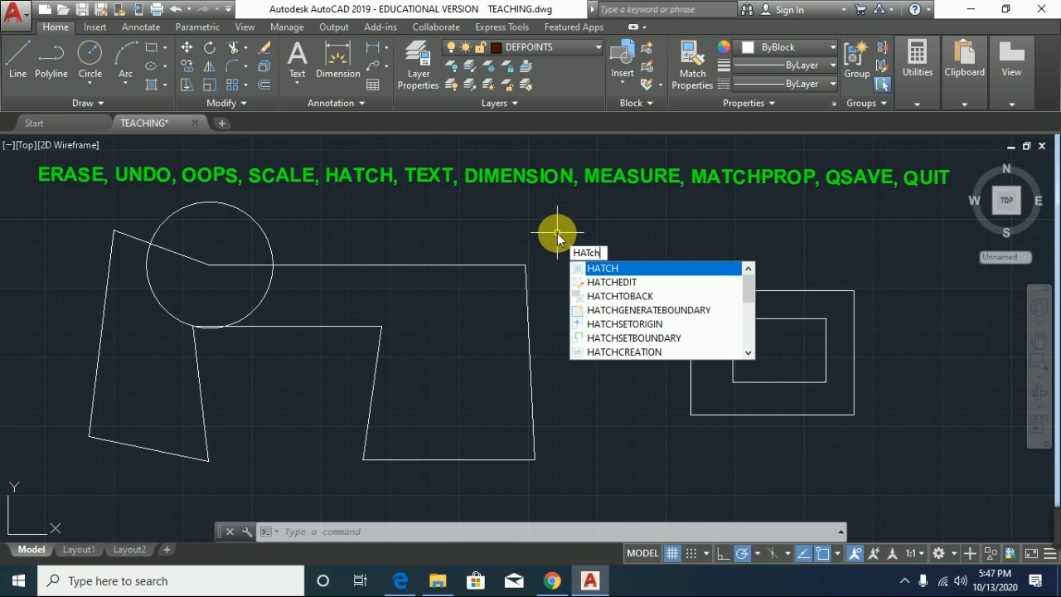
key("Return")
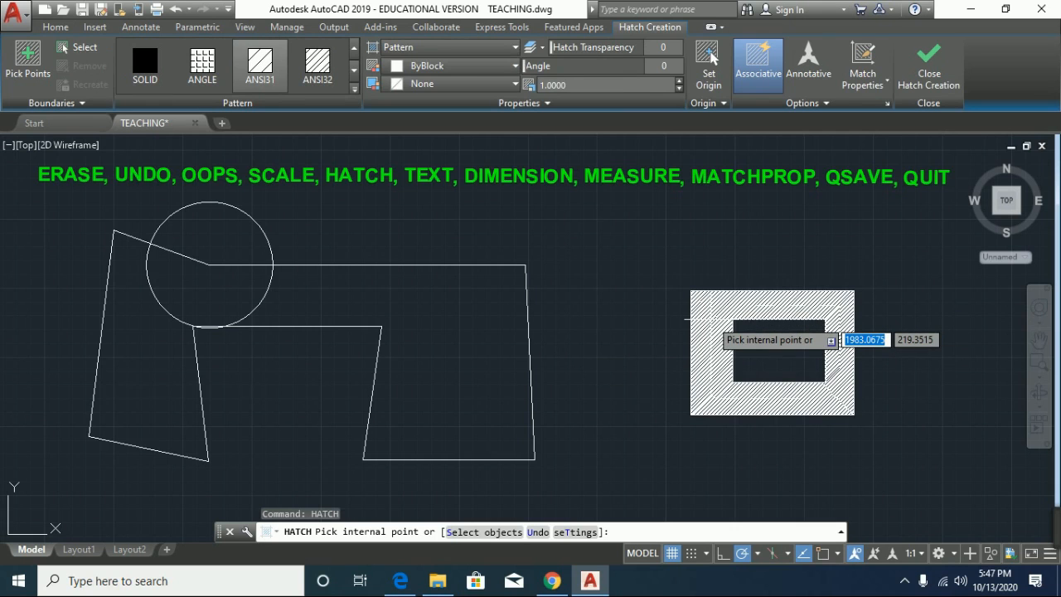
left_click(709, 318)
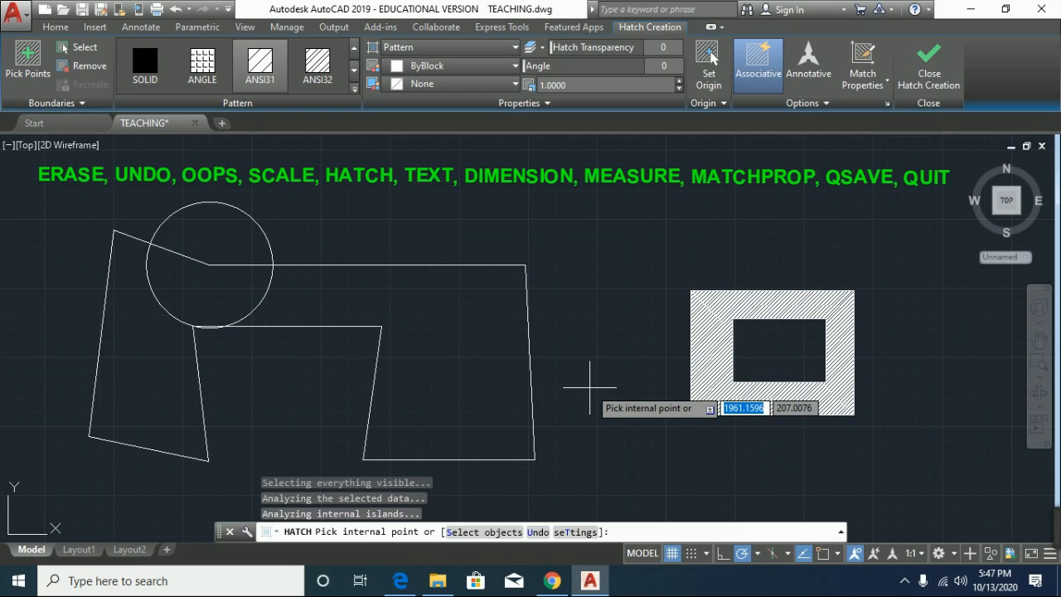
- Try the SOLID, ANSI32 and ANGLE patterns on the hatch and return it to ANSI31
left_click(259, 68)
left_click(142, 72)
left_click(263, 74)
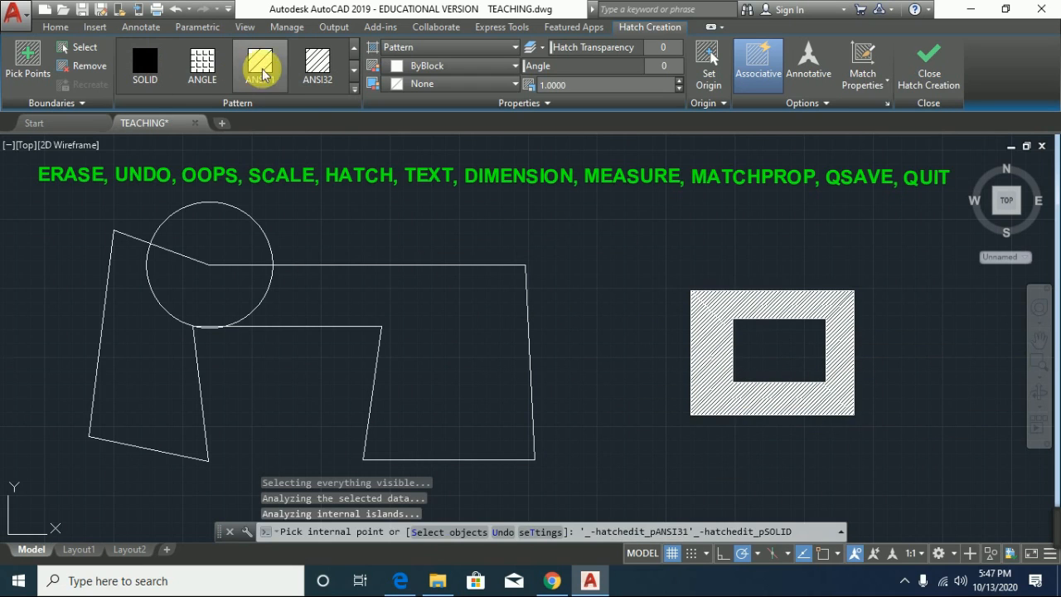
left_click(315, 67)
left_click(261, 71)
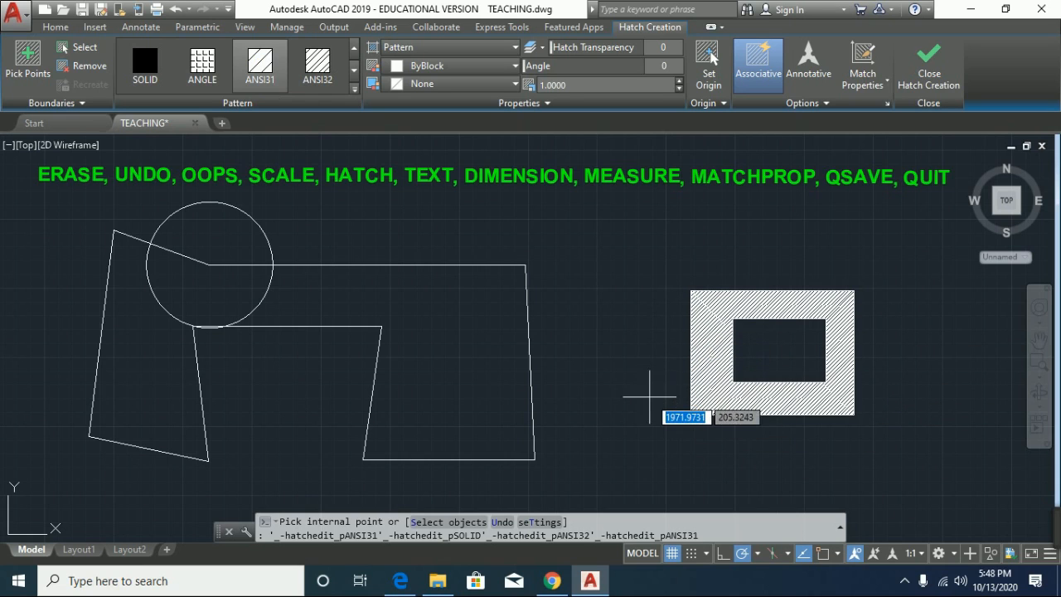
left_click(218, 78)
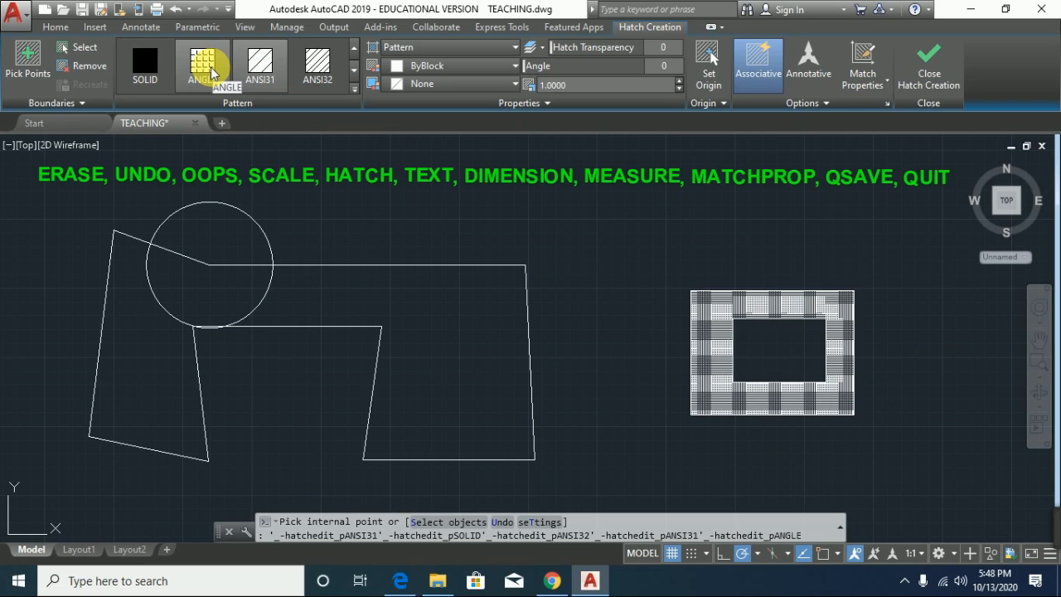
left_click(264, 70)
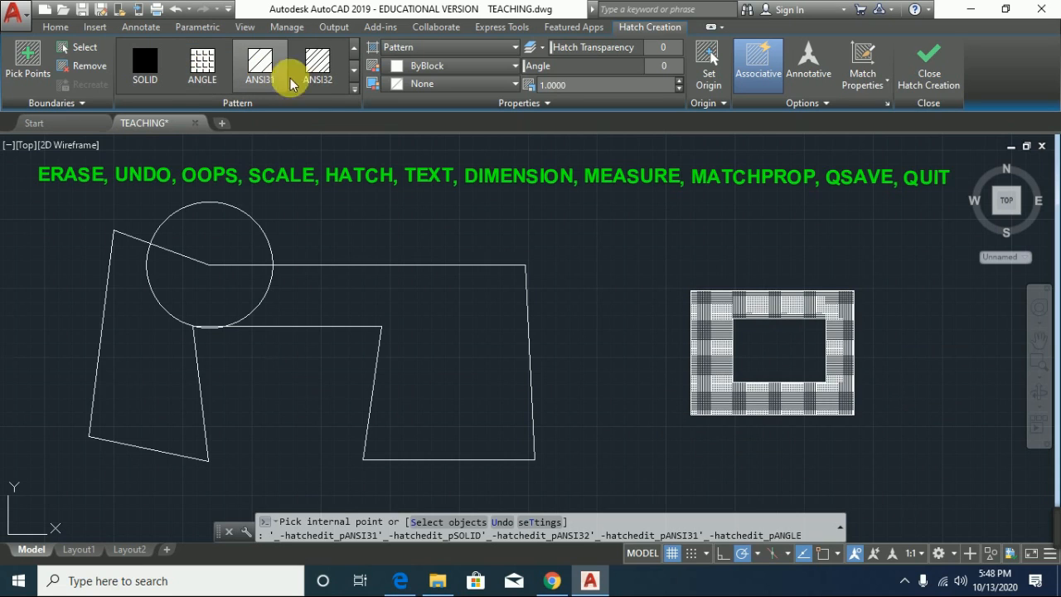
- Change the hatch pattern to AR-CONC, preview hatch colours while keeping ByBlock, and finish the hatch
left_click(353, 93)
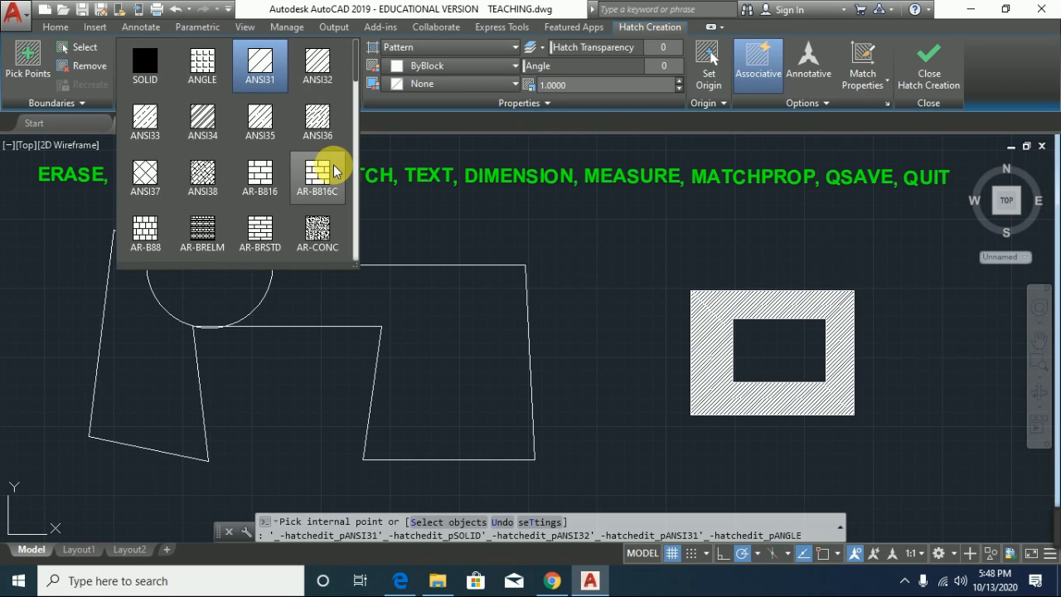
left_click(323, 233)
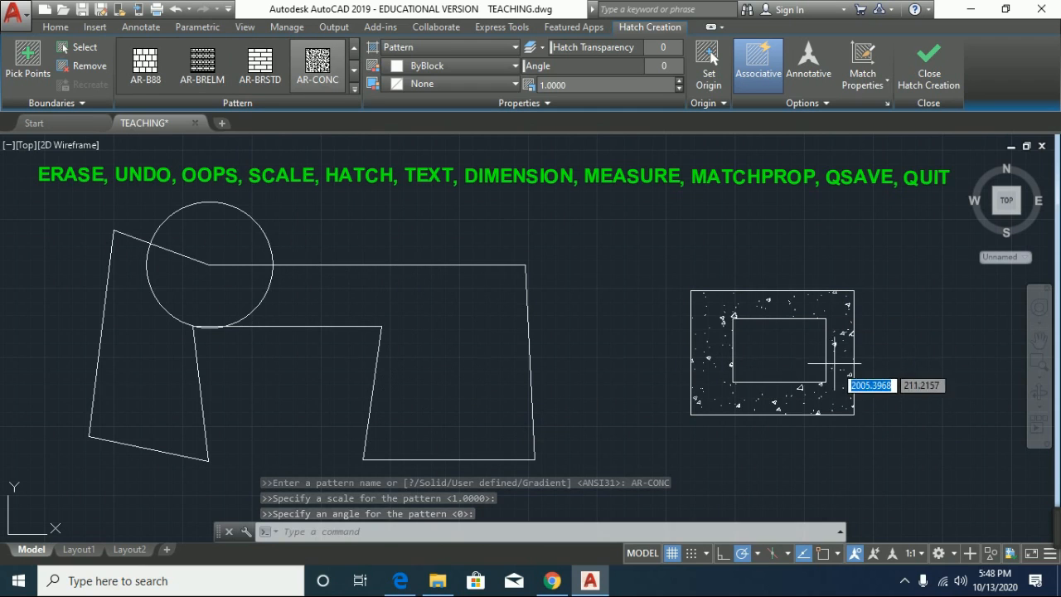
left_click(455, 72)
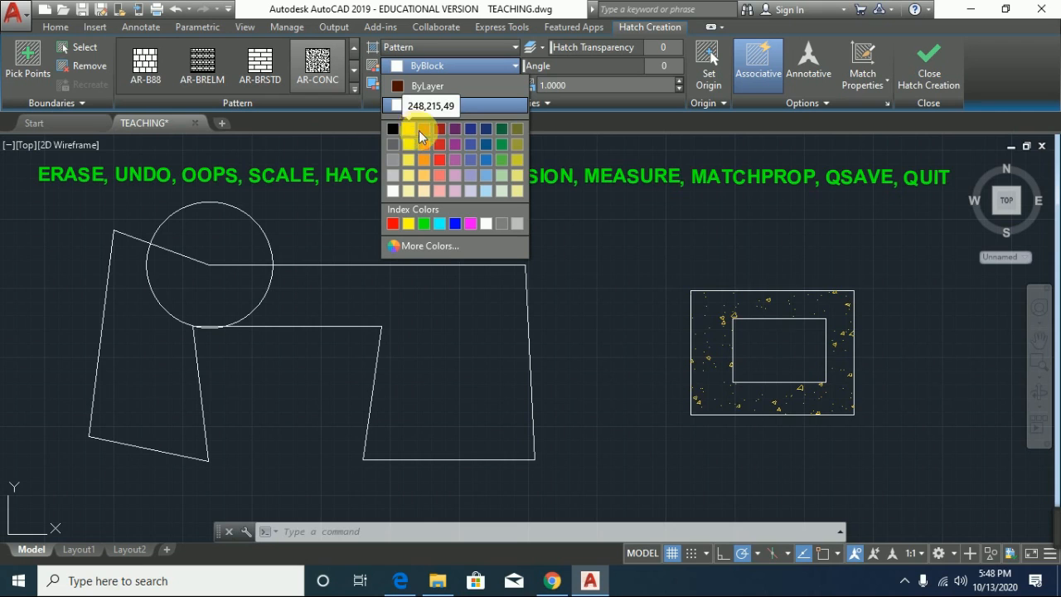
left_click(674, 234)
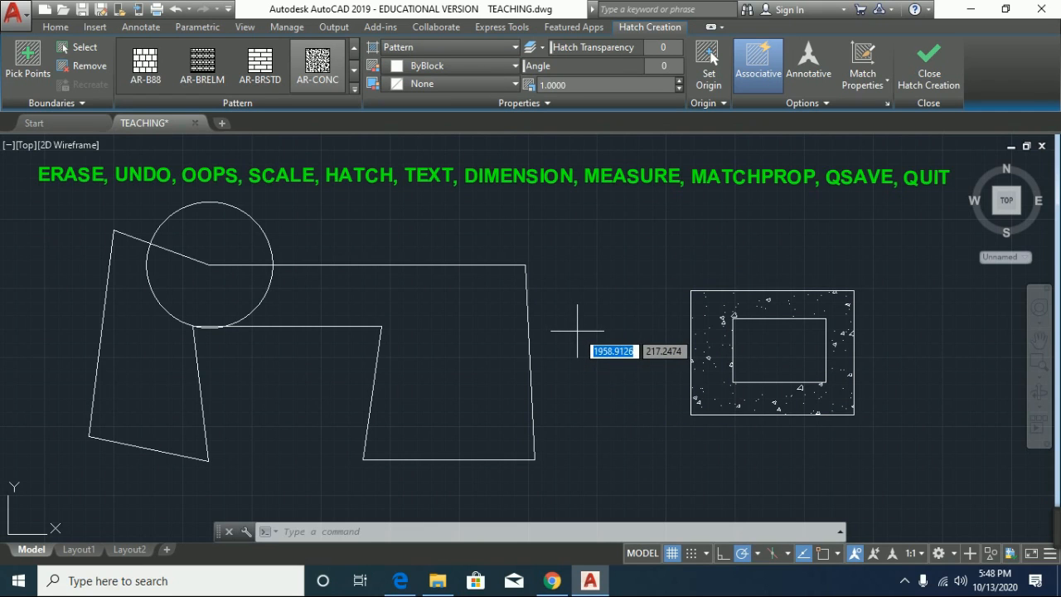
key("Escape")
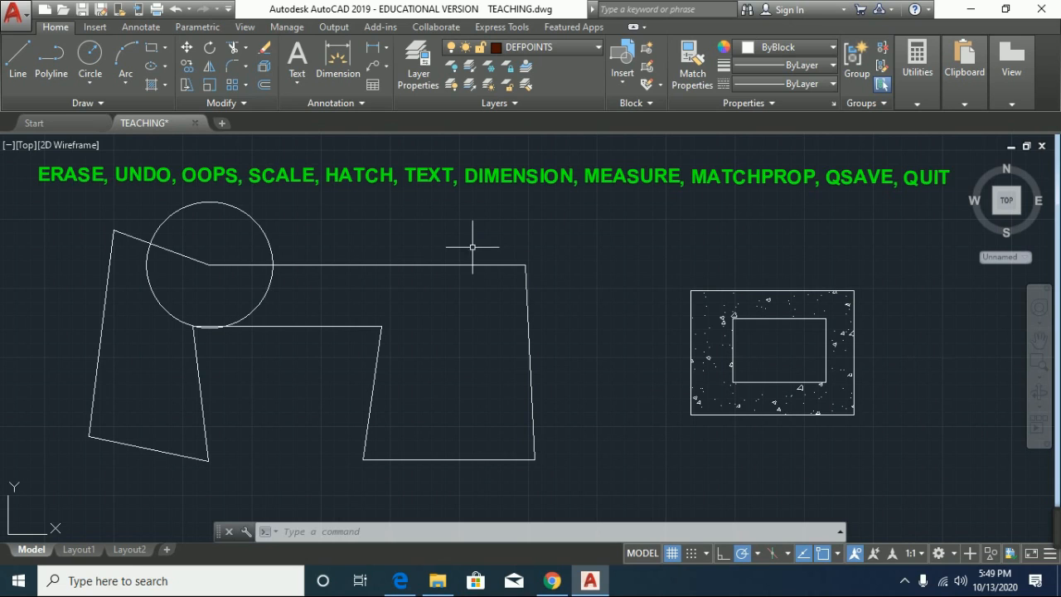
- Add single-line text reading "door" starting just above and left of the hatched rectangle, with a very large height picked in the drawing
type("TEXT")
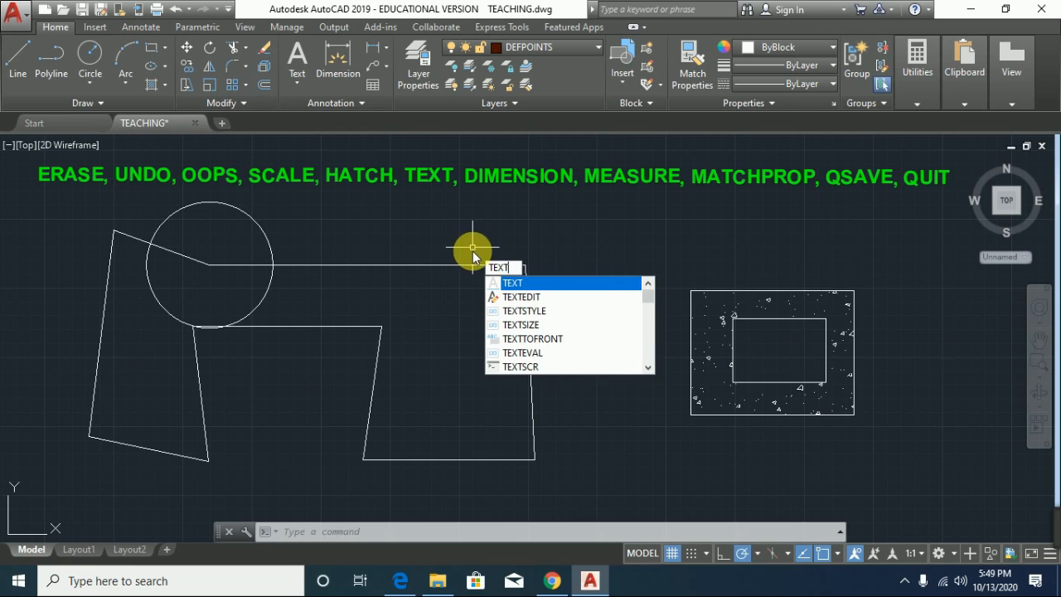
key("Return")
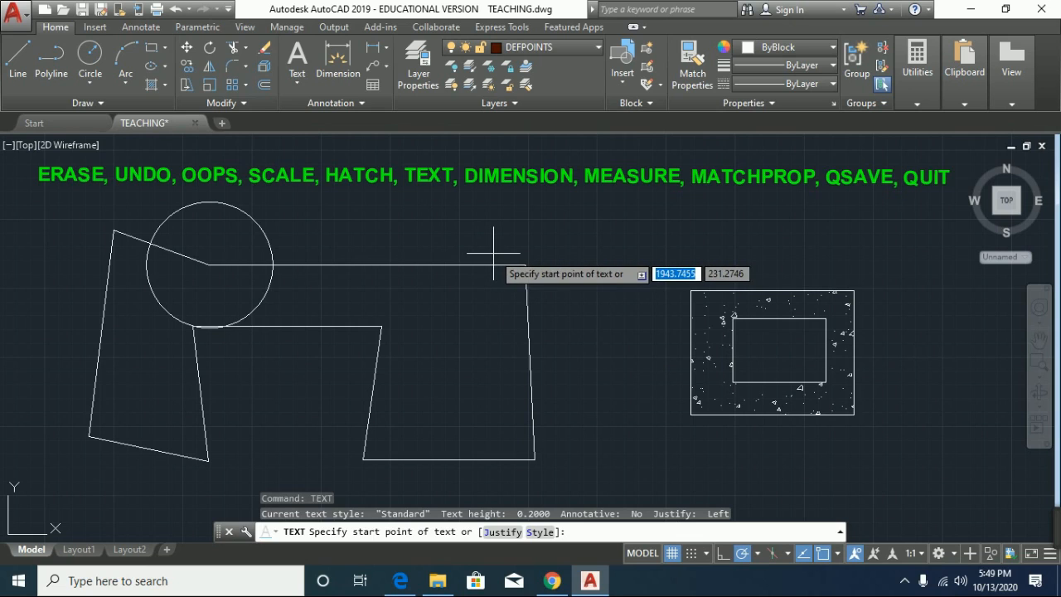
left_click(637, 248)
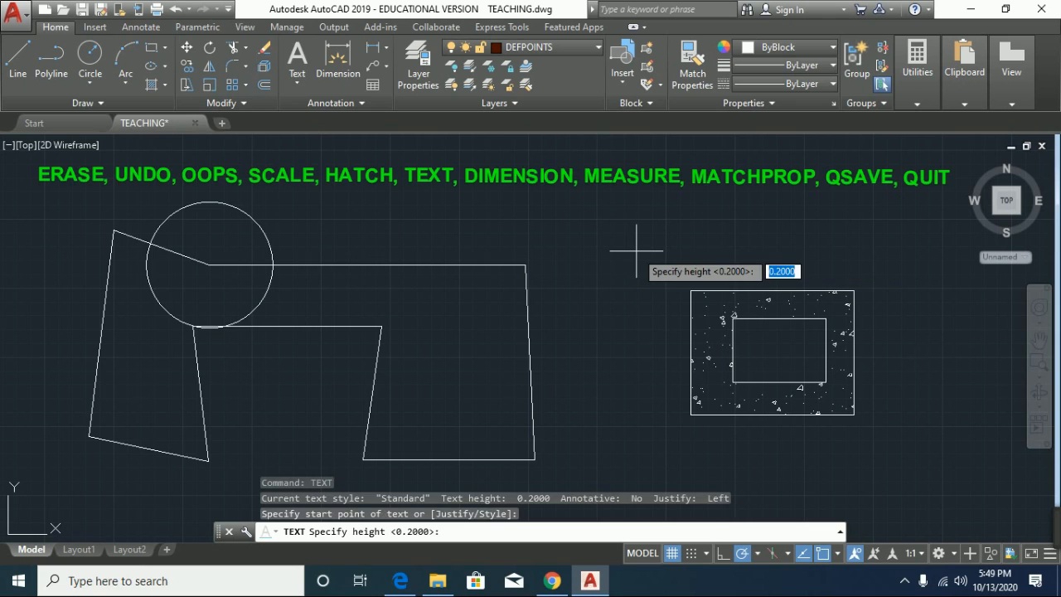
left_click(872, 248)
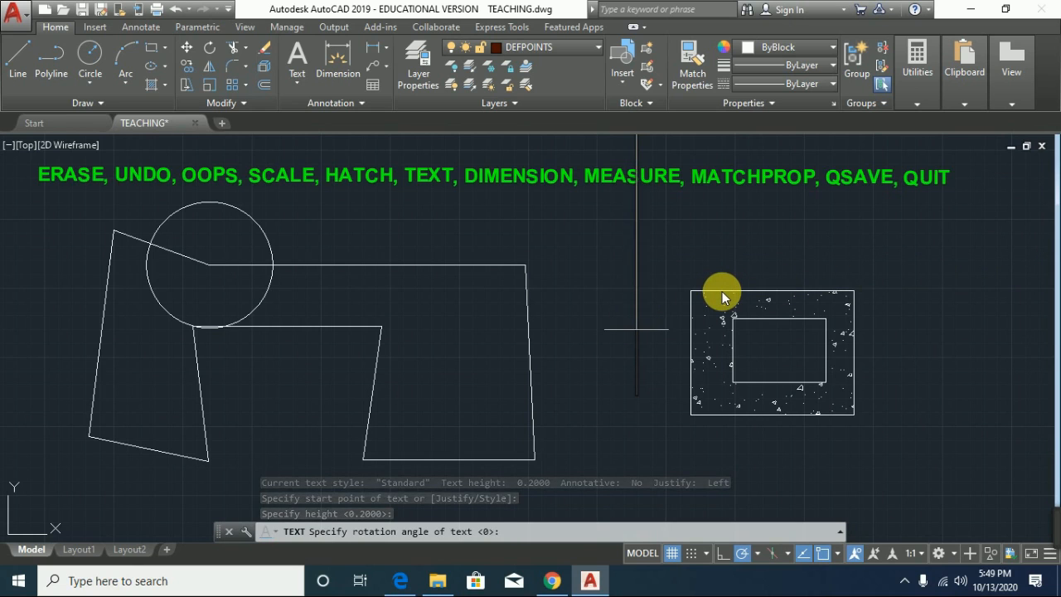
type("doo")
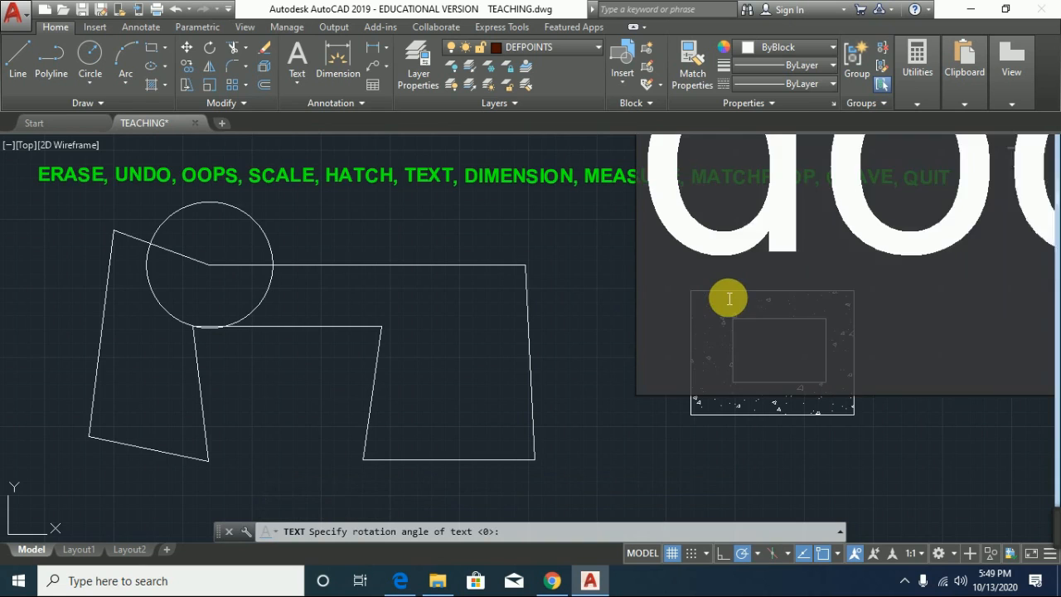
type("r")
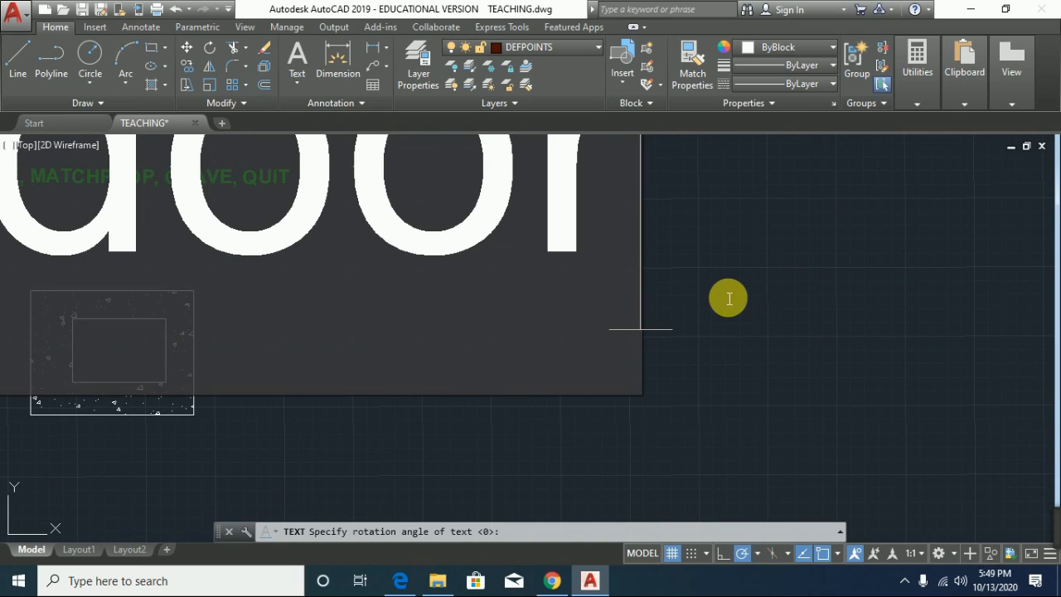
key("Return")
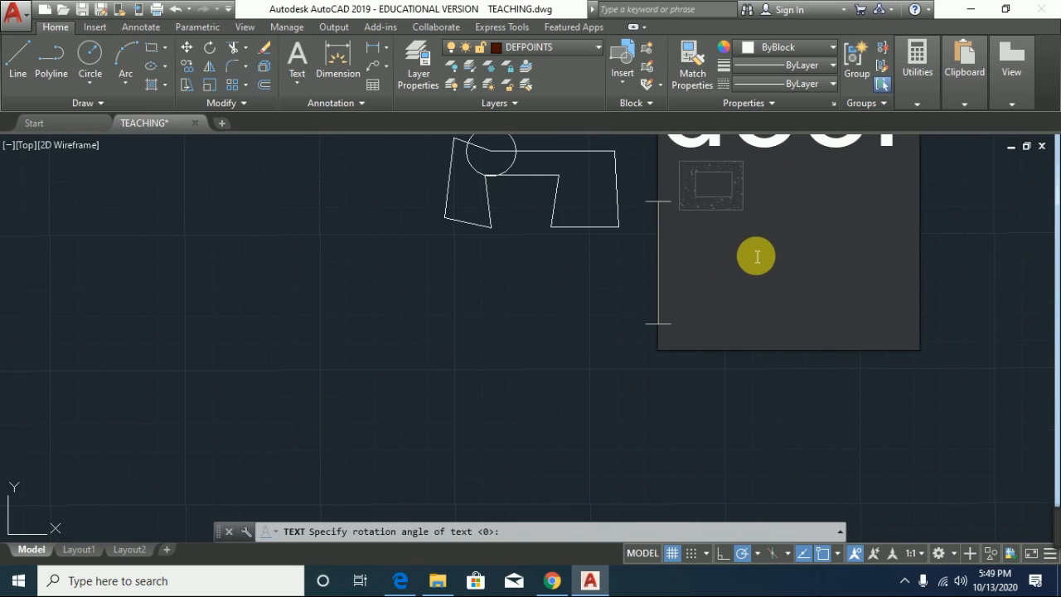
key("BackSpace")
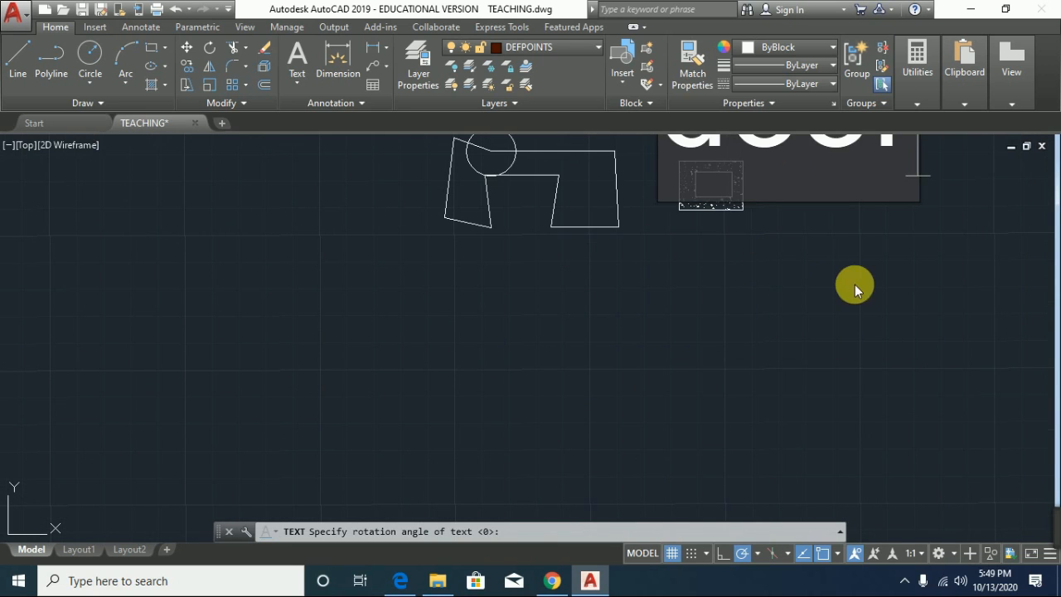
scroll(859, 290, "down", 4)
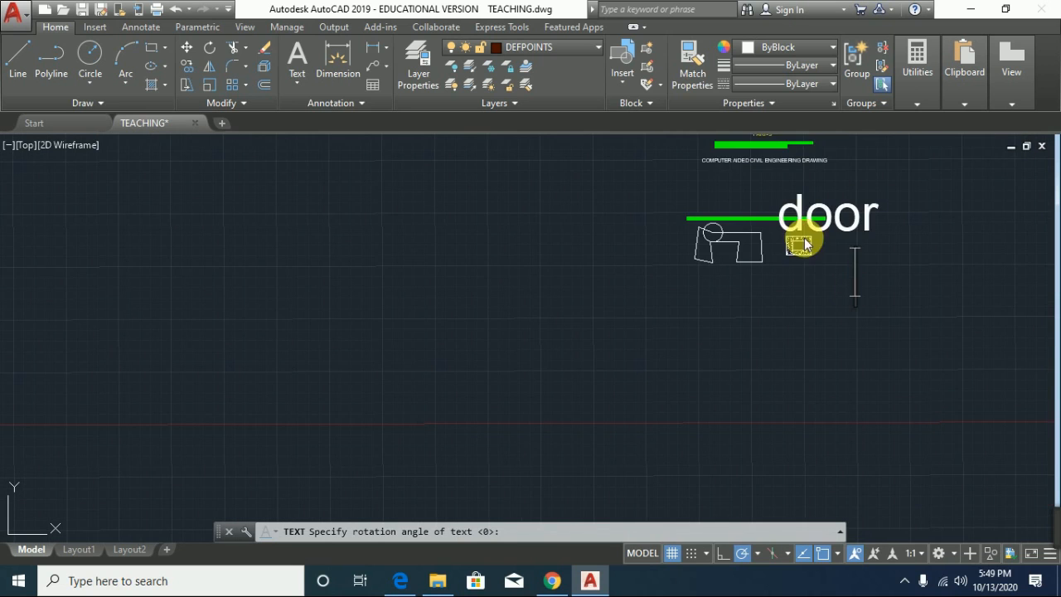
scroll(839, 227, "up", 2)
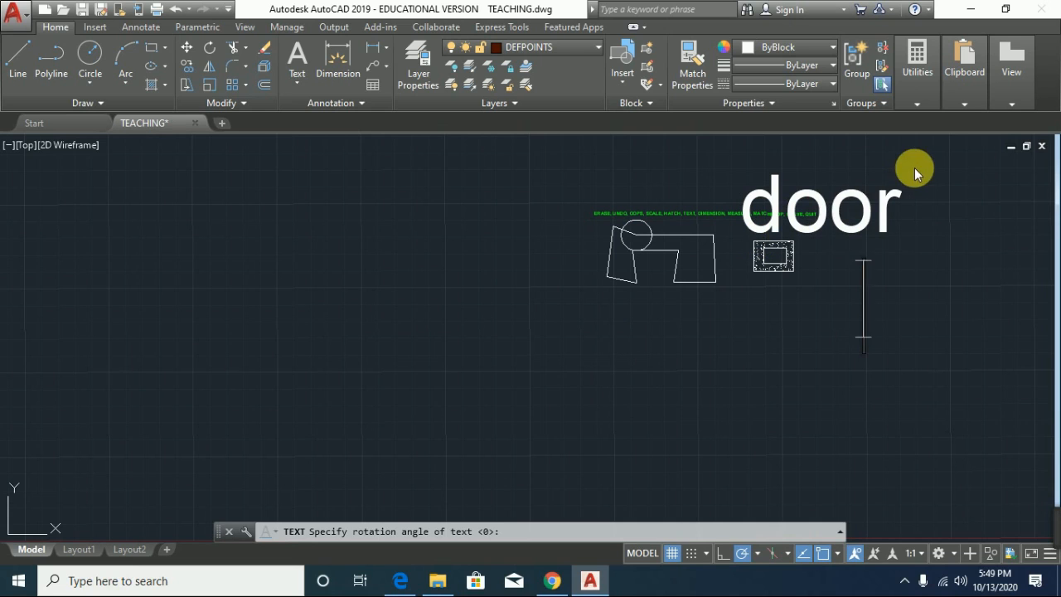
key("Escape")
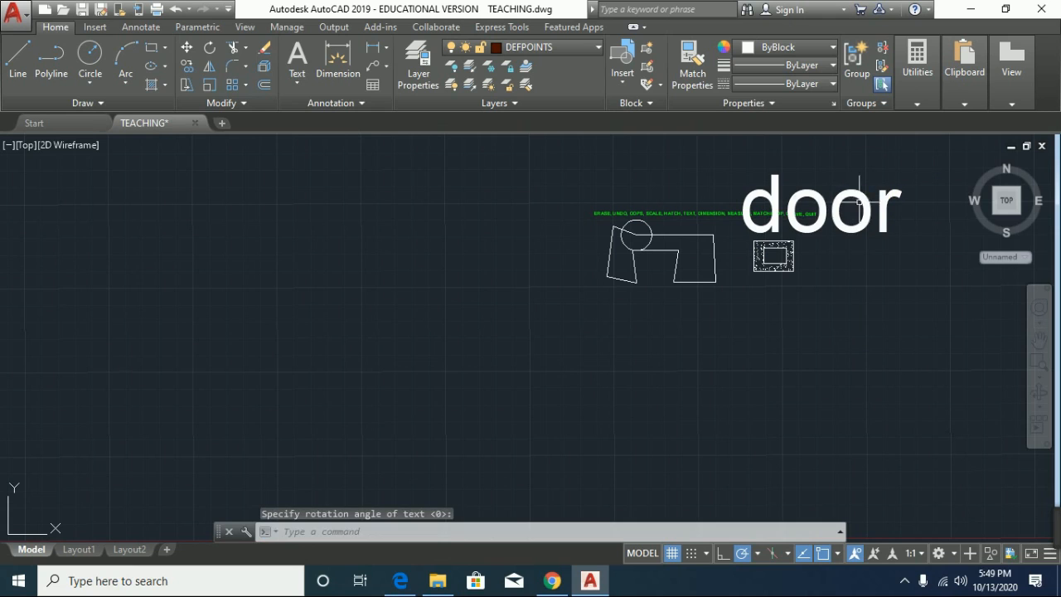
- Scale the "door" text by a factor of 0.2, using its lower-left corner as the base point
left_click(775, 224)
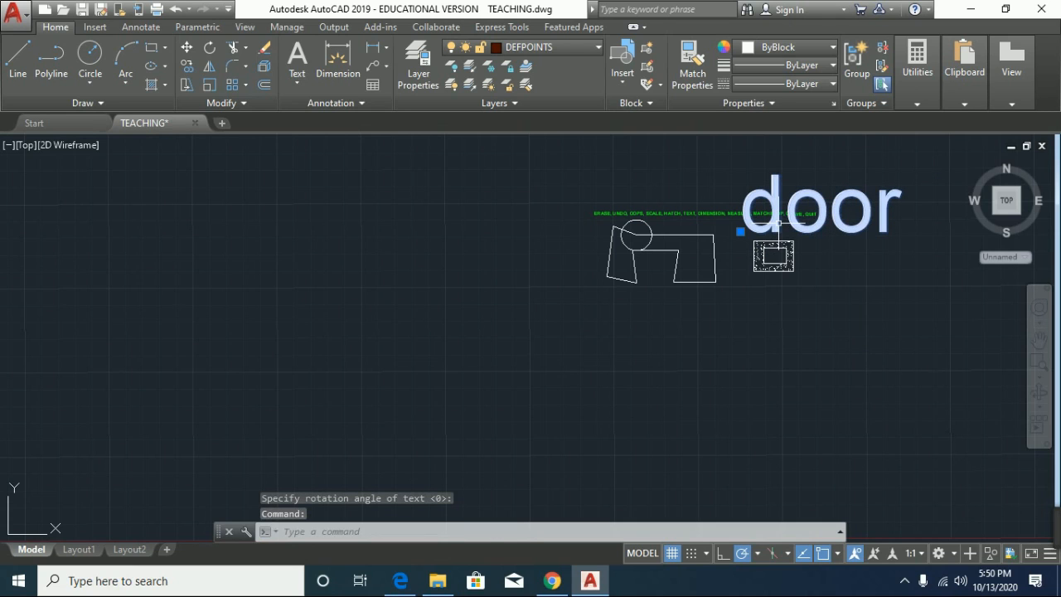
type("scale")
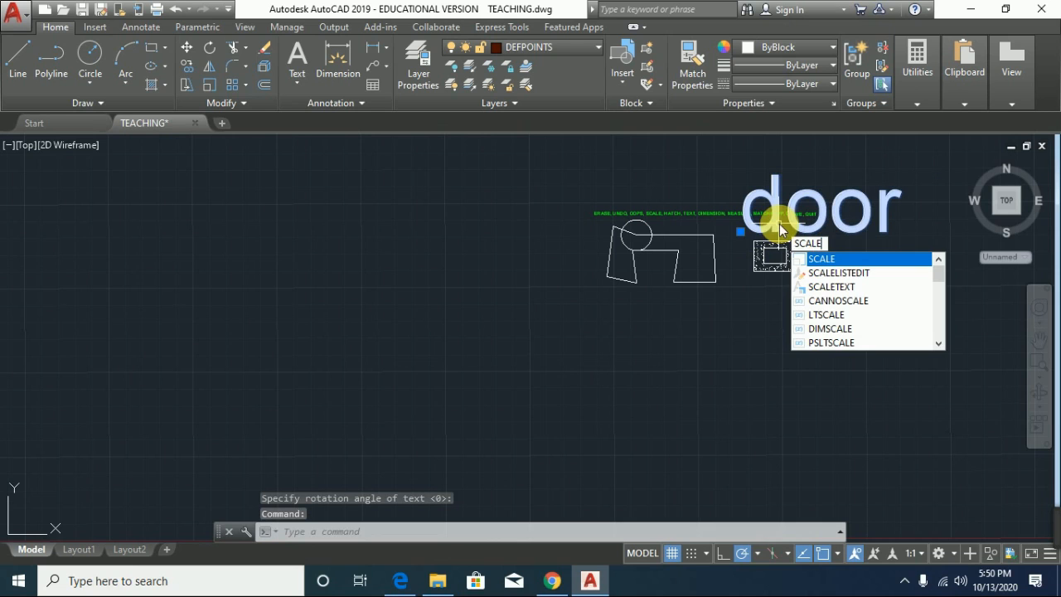
key("Return")
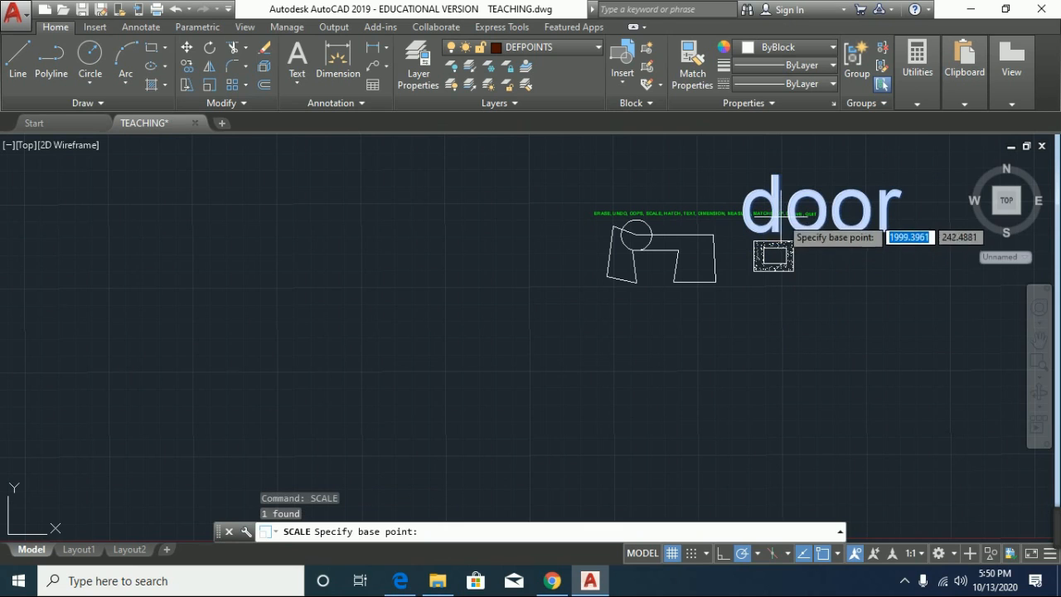
left_click(741, 226)
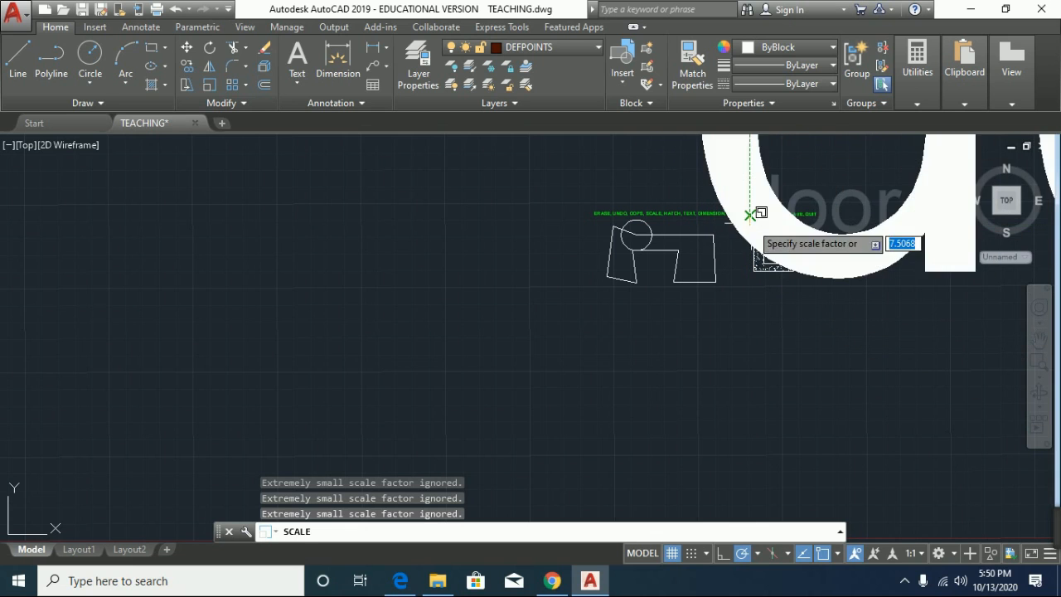
scroll(753, 218, "up", 4)
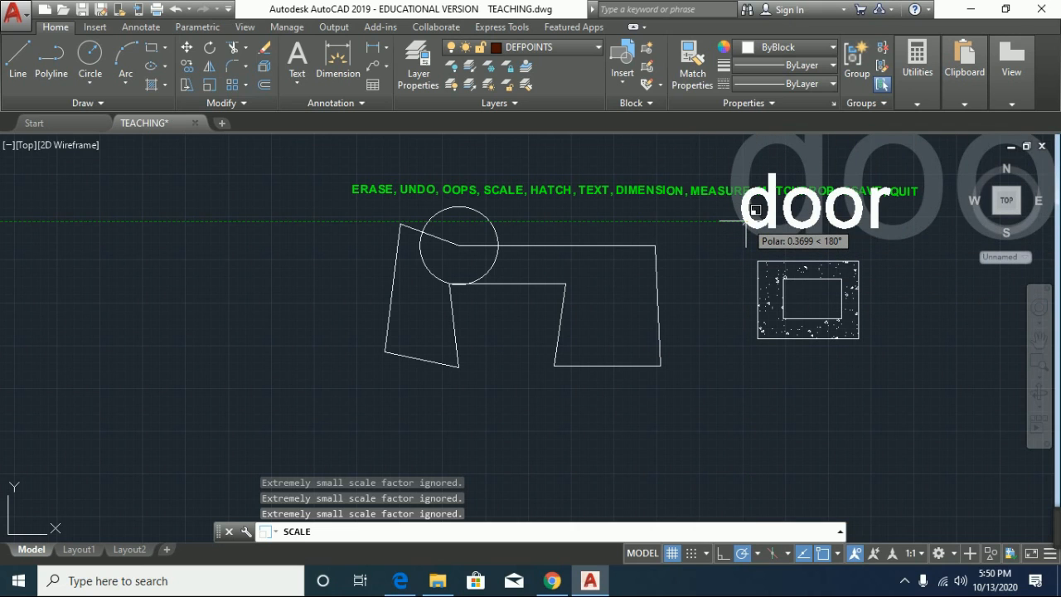
type("0.")
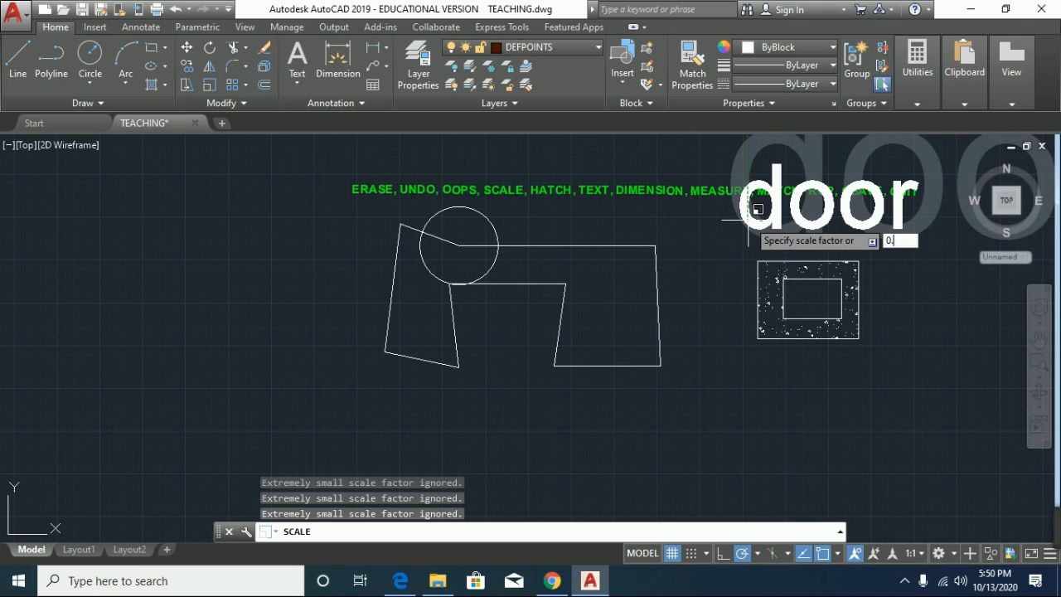
type("2")
key("Return")
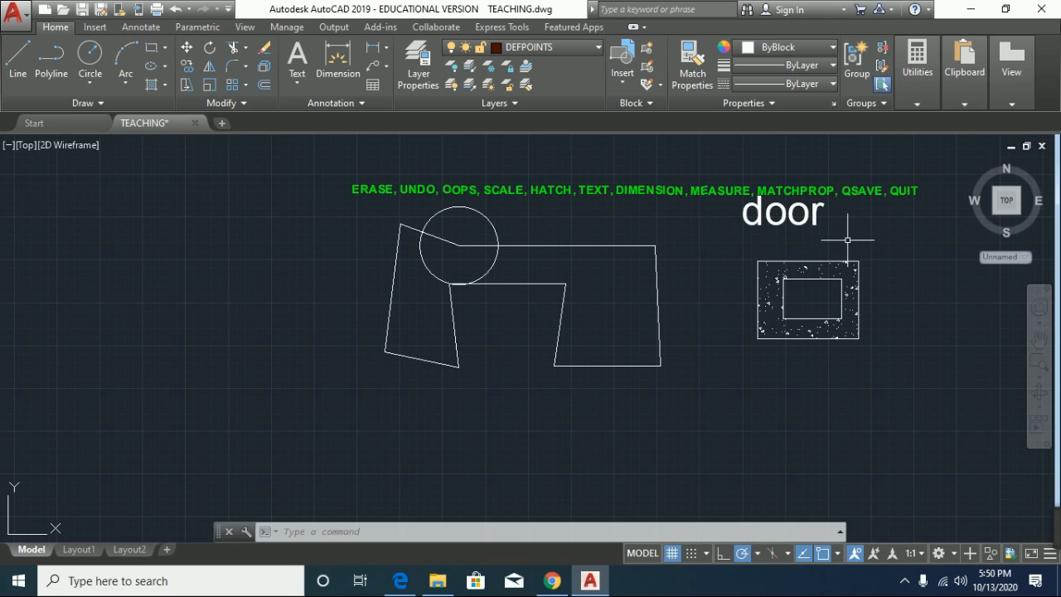
- Set the height of the "door" text to 5 in its properties and deselect it
left_click(794, 217)
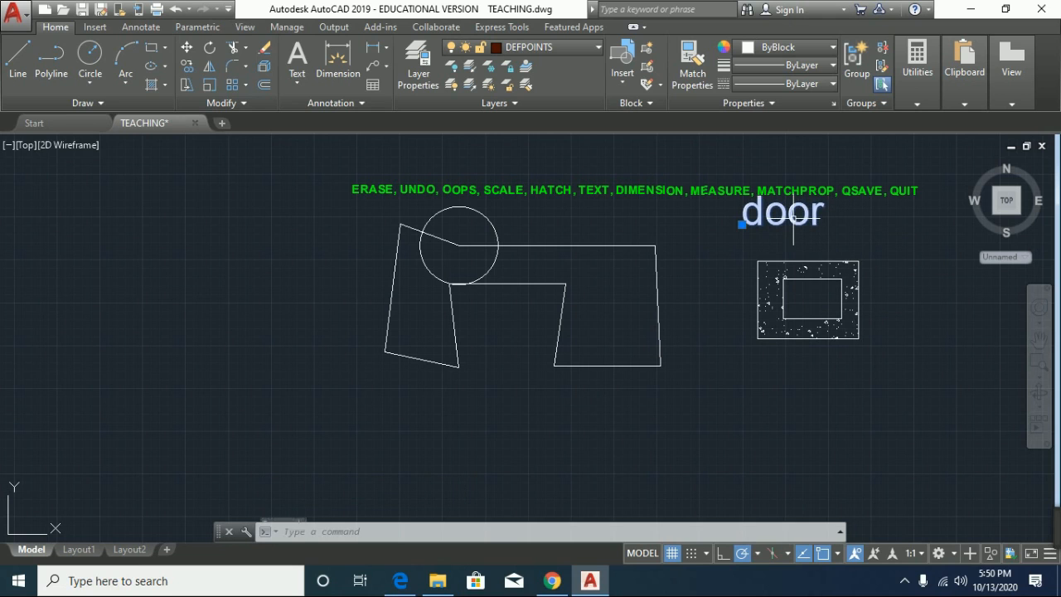
right_click(794, 224)
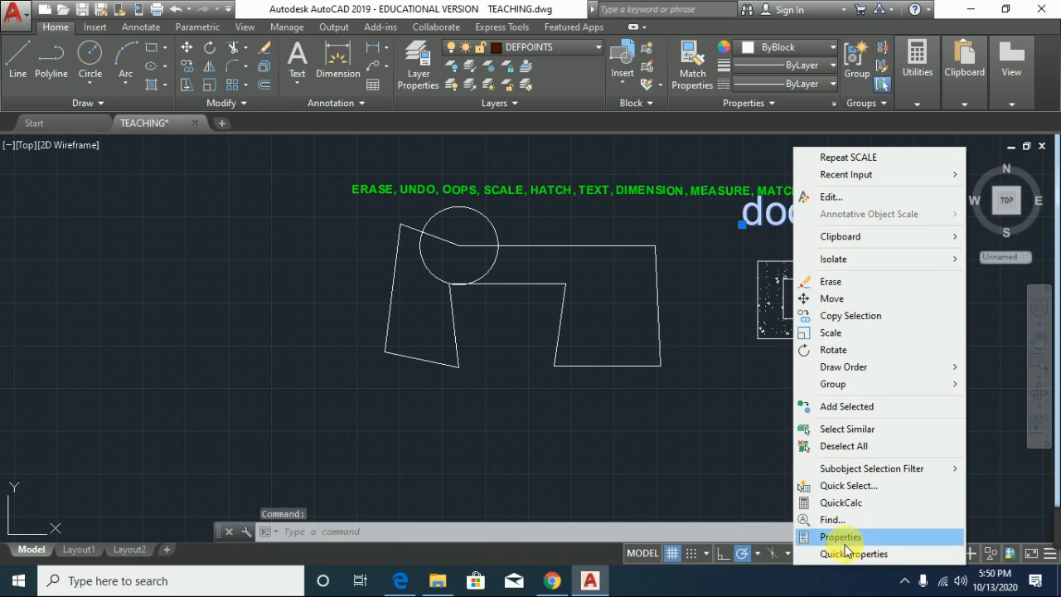
left_click(842, 536)
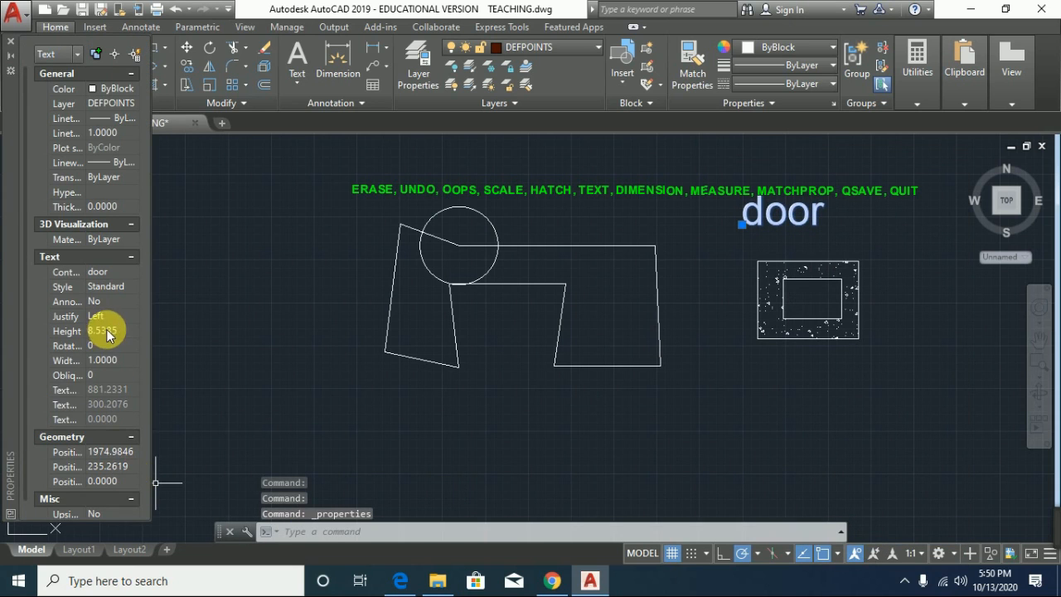
left_click(106, 331)
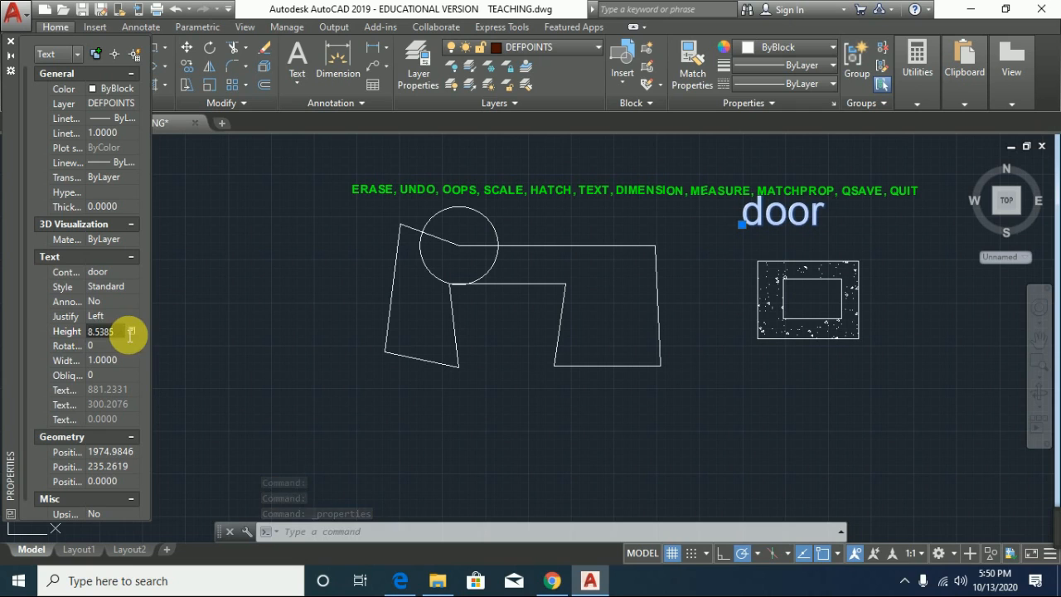
double_click(90, 333)
type("5")
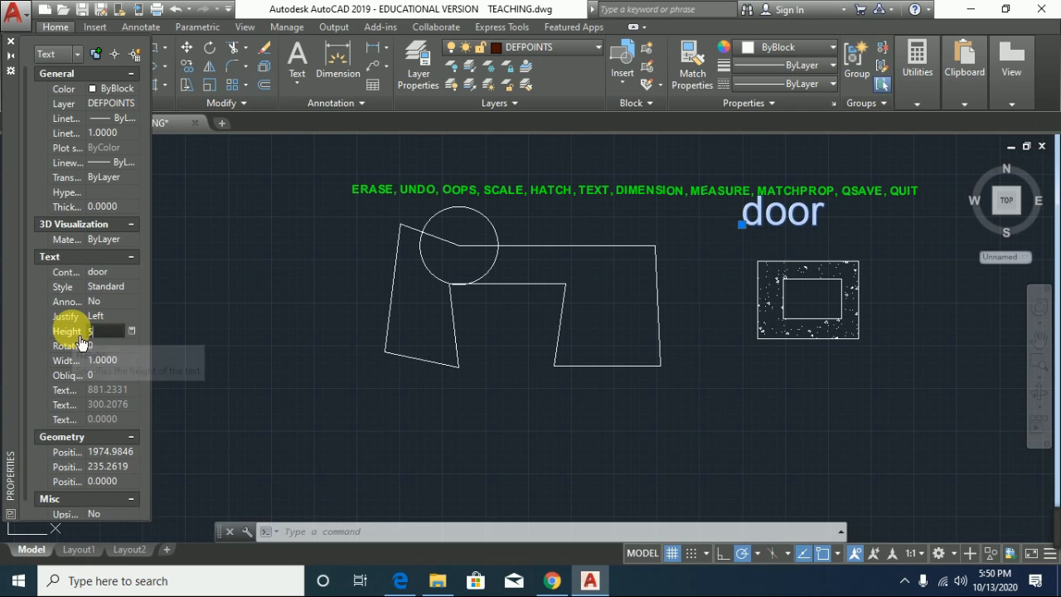
key("Tab")
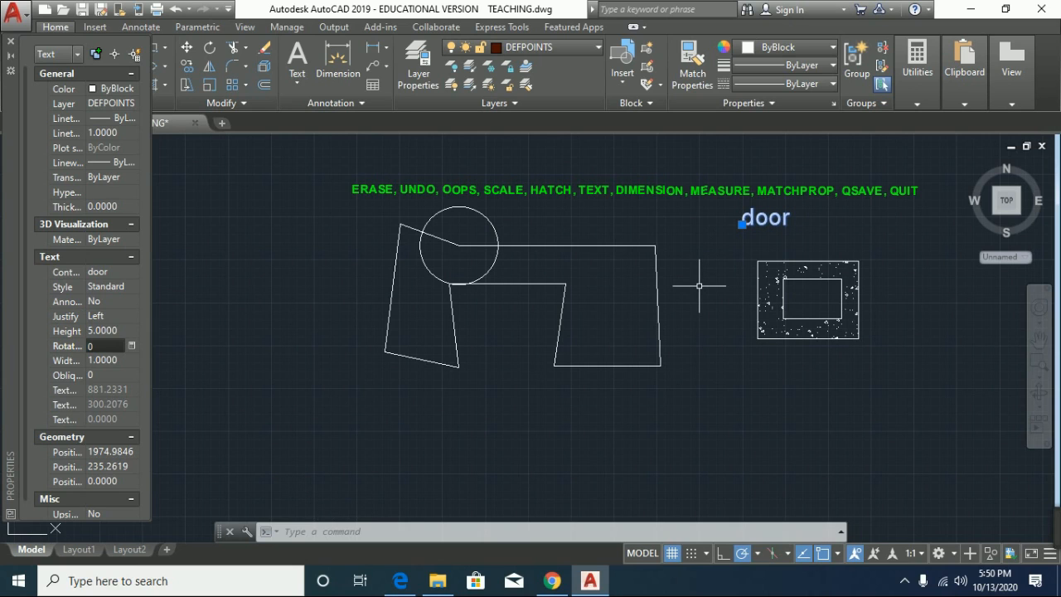
key("Escape")
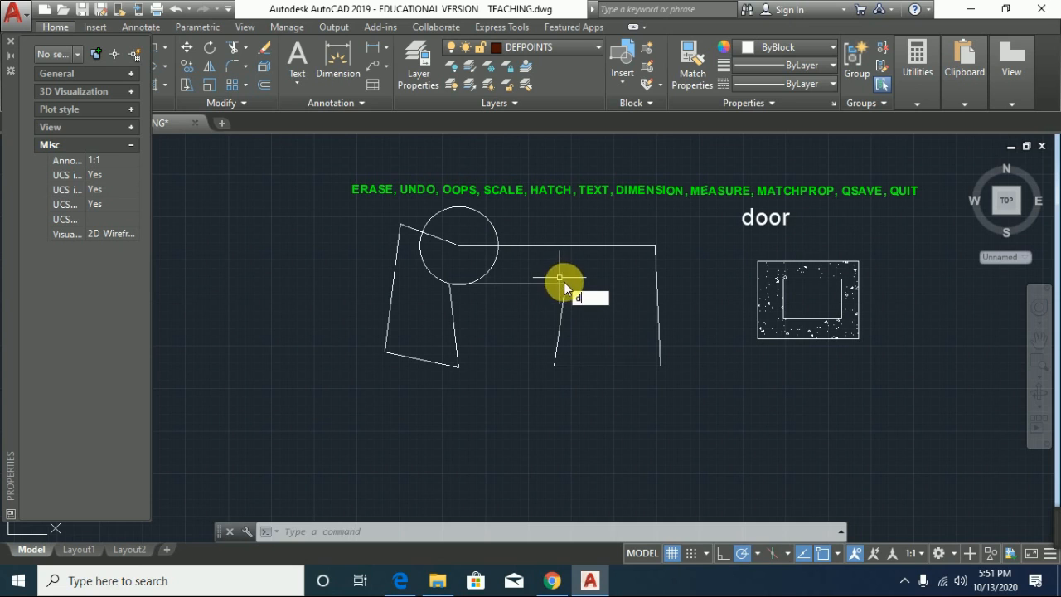
- Dimension the lower edge of the outer hatched rectangle, placing the dimension line just below it, and end the Dimension command
type("imen")
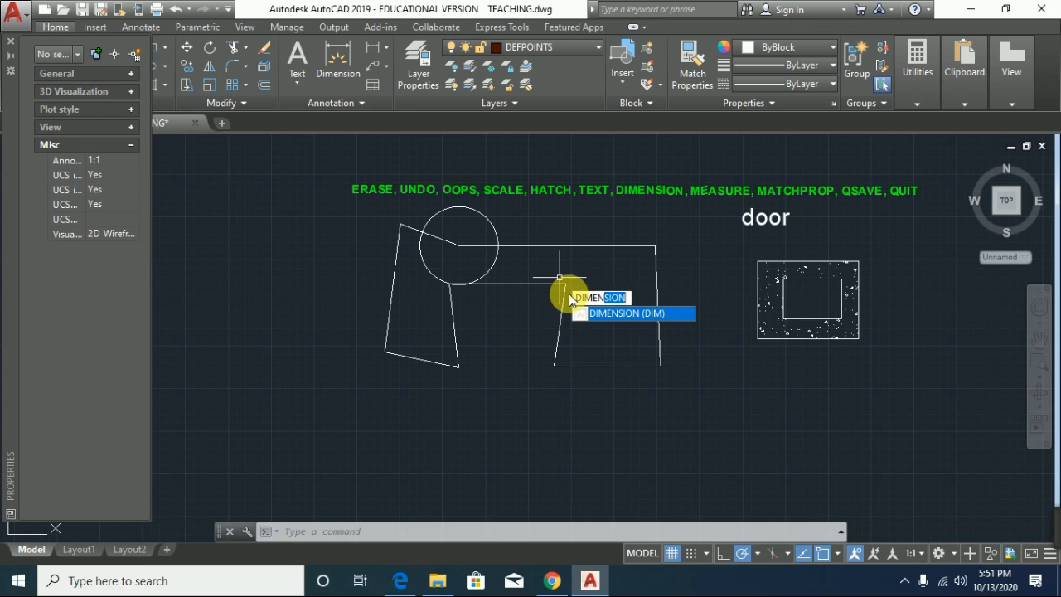
type("sion")
key("Return")
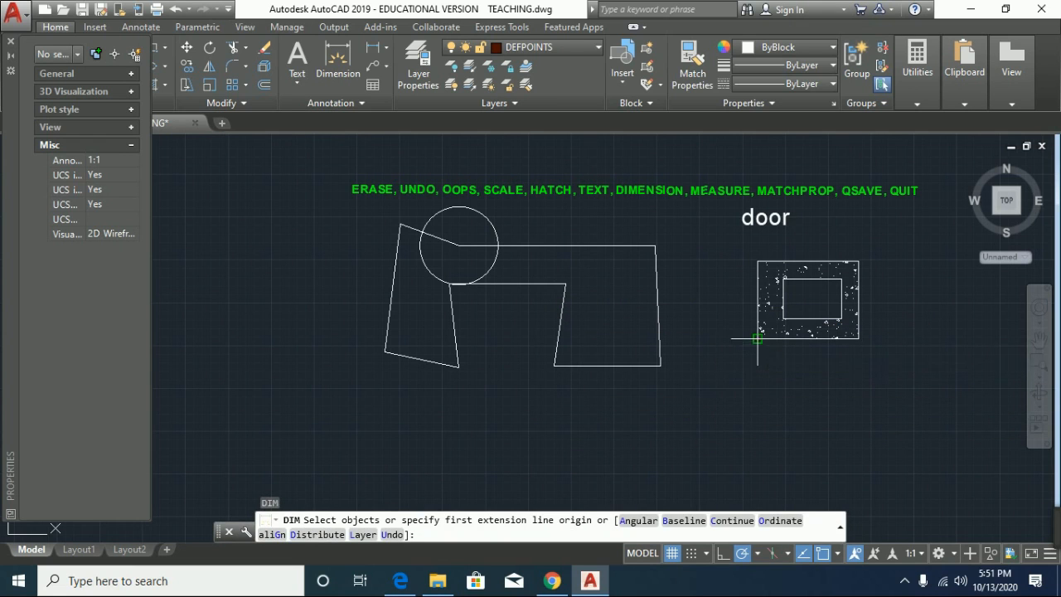
key("Return")
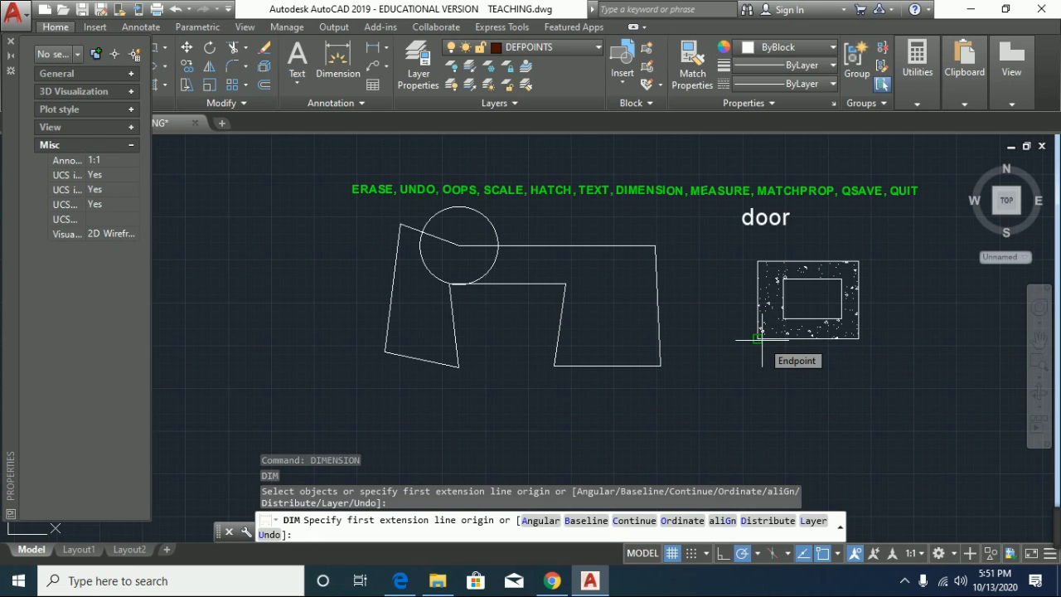
left_click(757, 338)
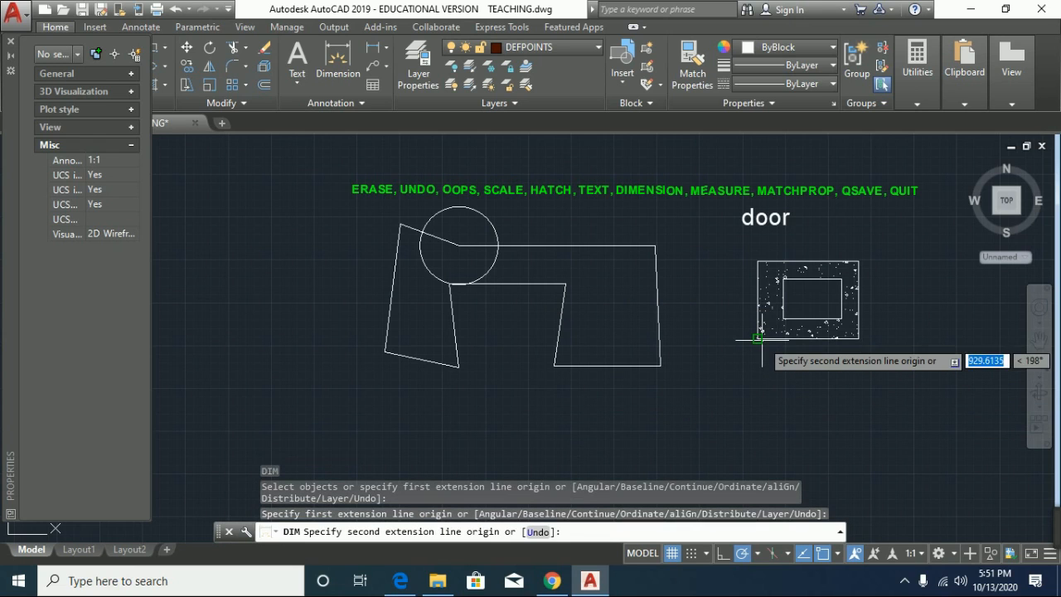
left_click(858, 338)
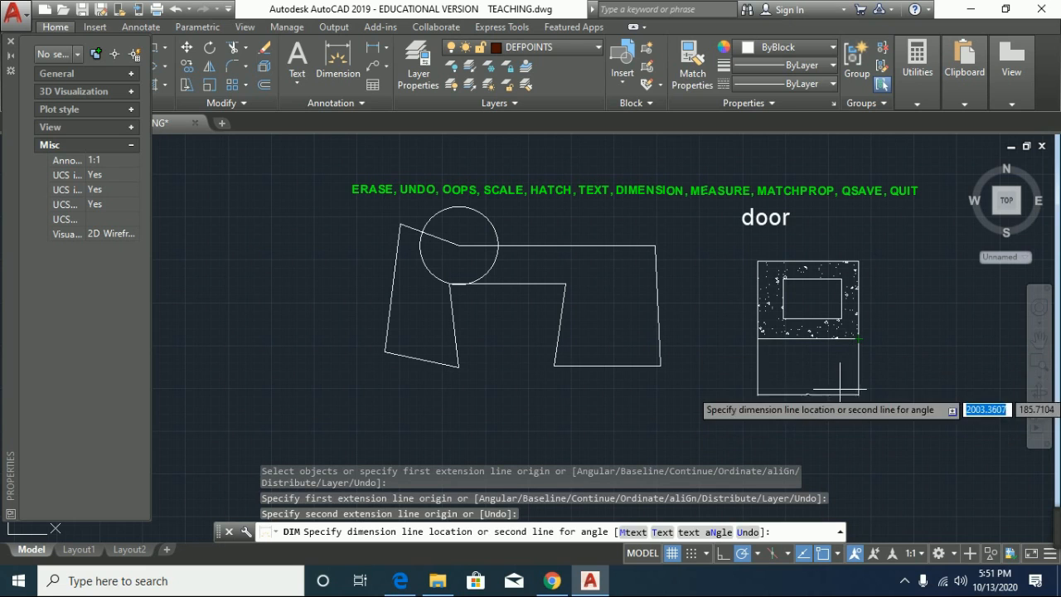
left_click(844, 349)
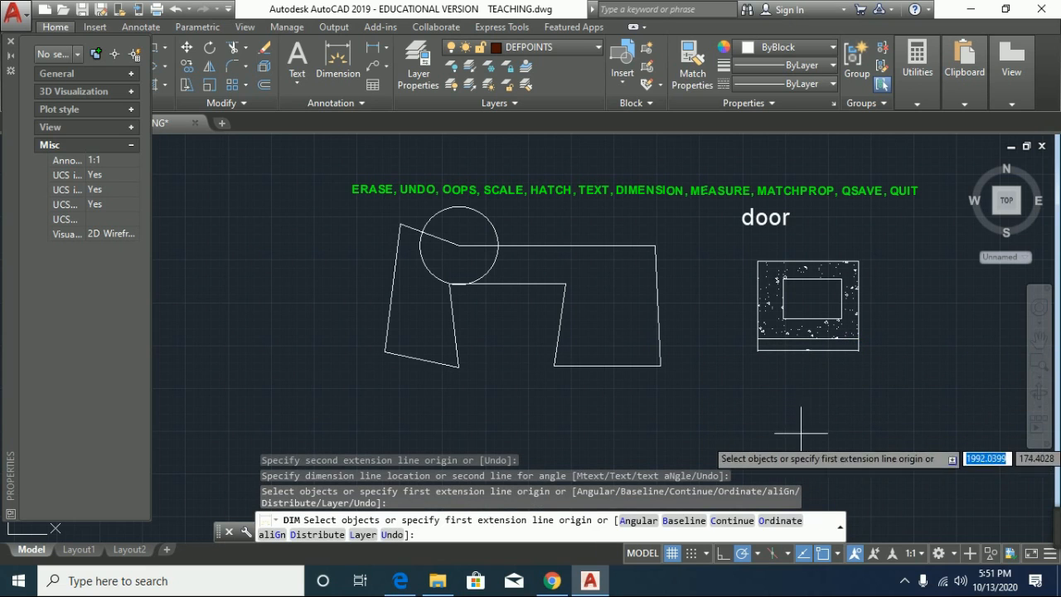
scroll(811, 364, "up", 6)
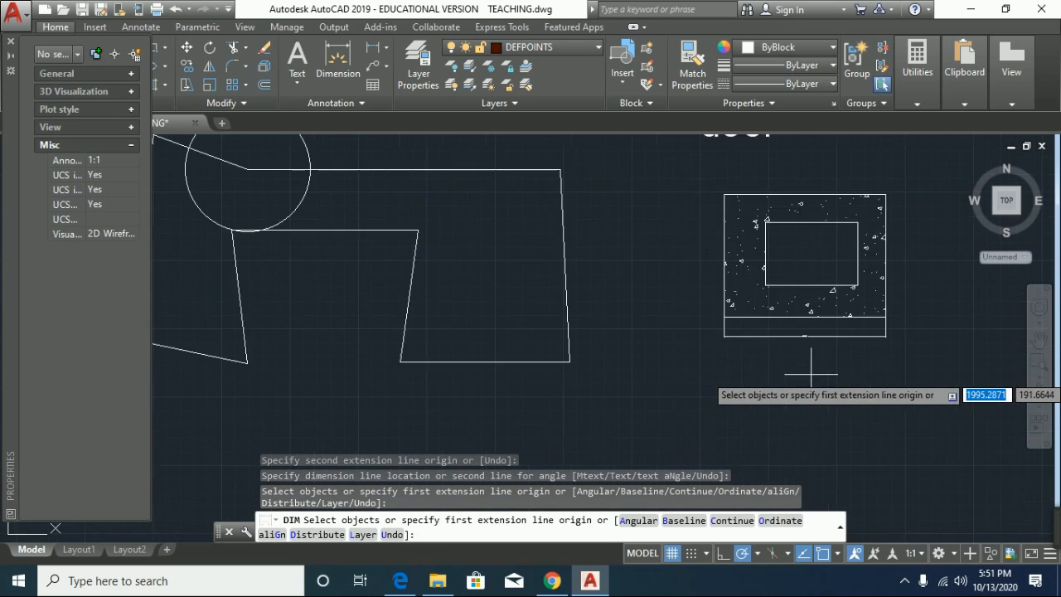
scroll(811, 337, "up", 4)
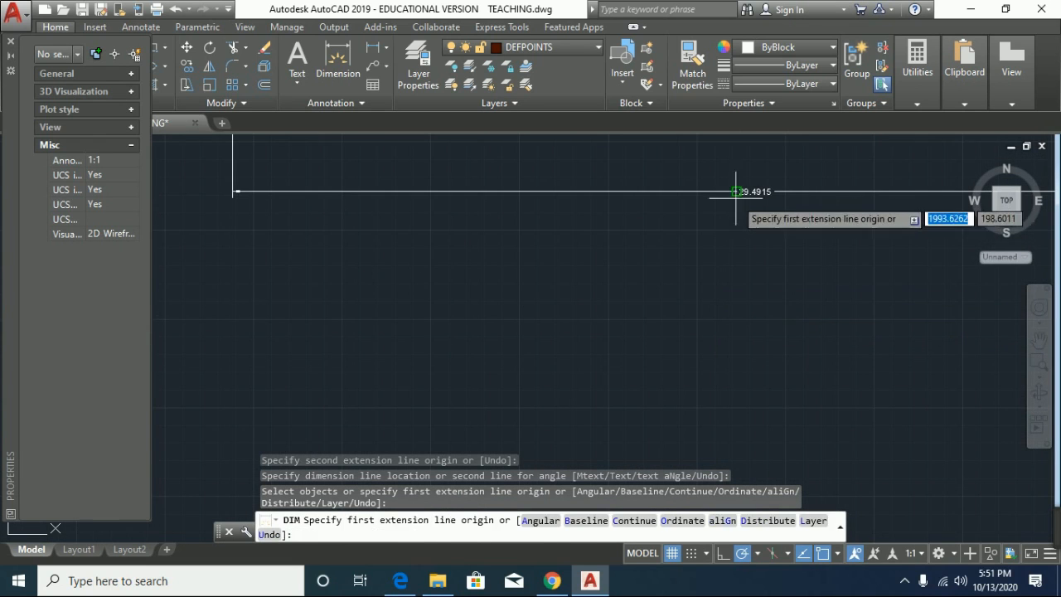
scroll(779, 237, "down", 4)
scroll(788, 289, "down", 2)
middle_click_drag(808, 280, 765, 419)
left_click(732, 384)
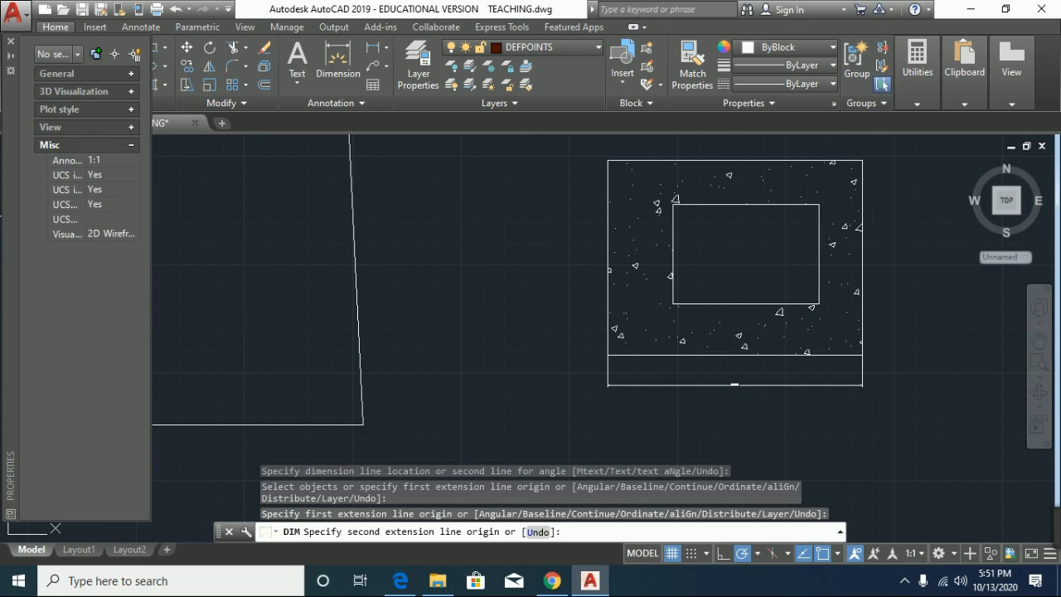
key("Escape")
- Set the text offset of the dimension below the hatched rectangle to 4 in its properties
left_click(736, 384)
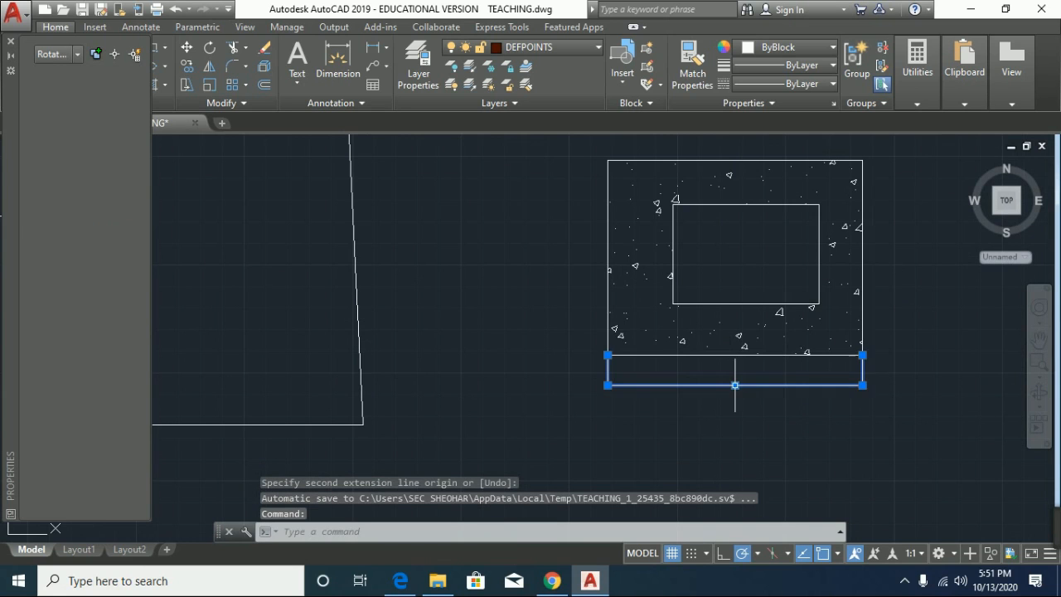
right_click(735, 384)
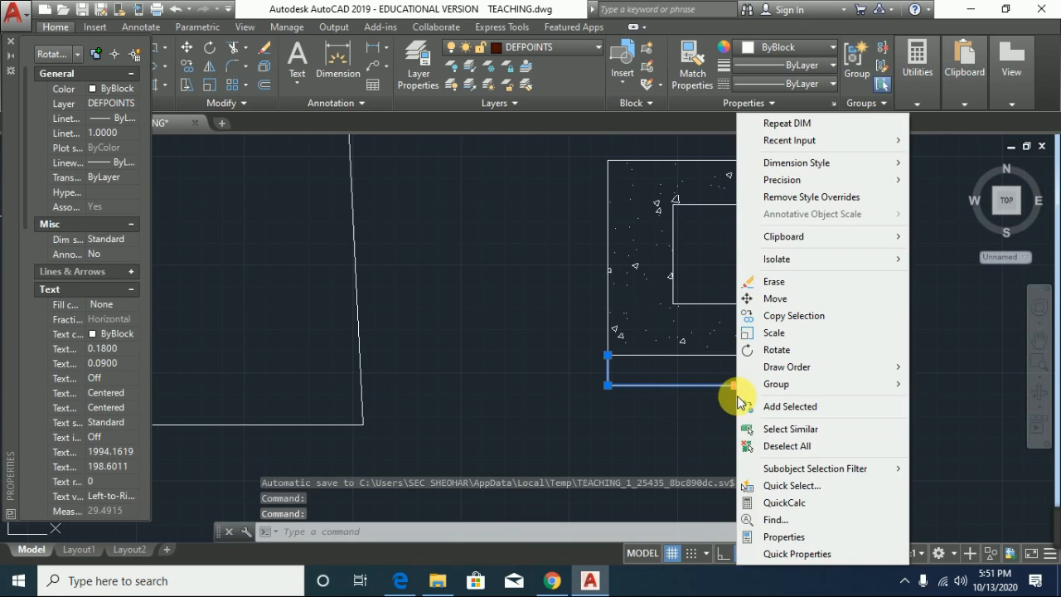
left_click(769, 536)
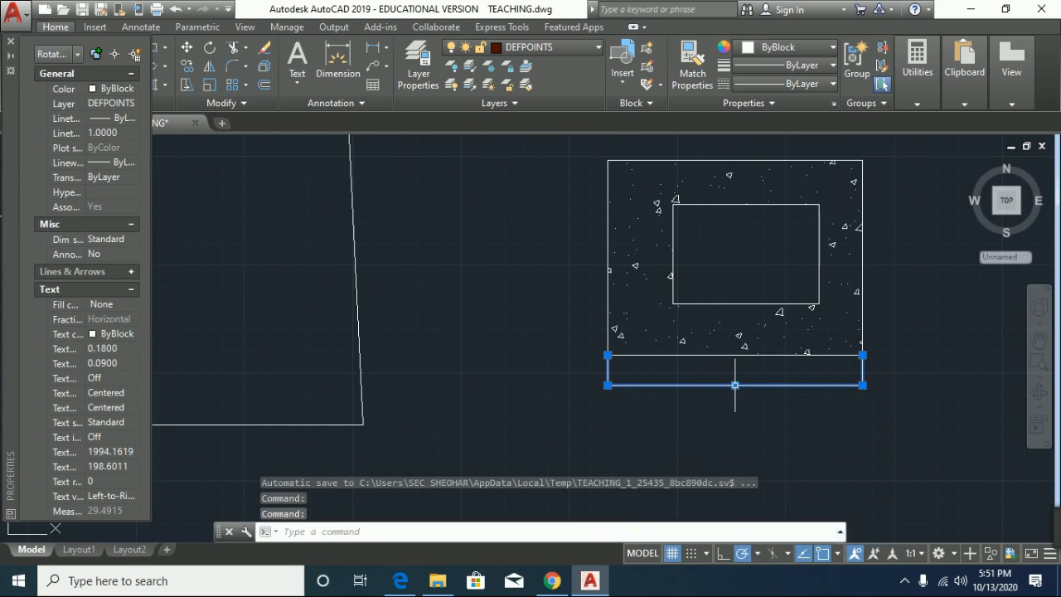
left_click(101, 363)
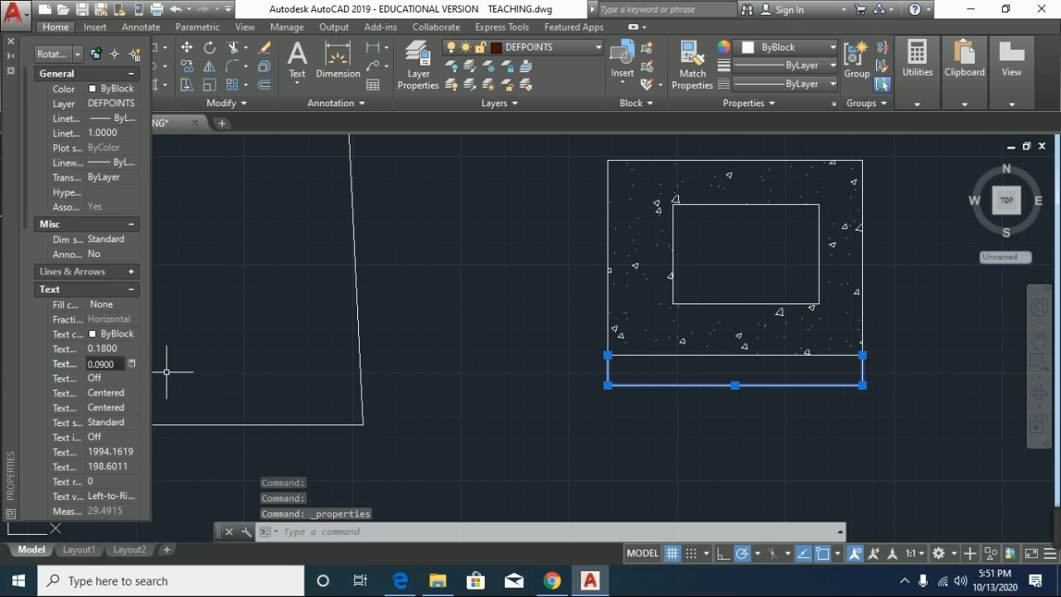
type("4")
key("Return")
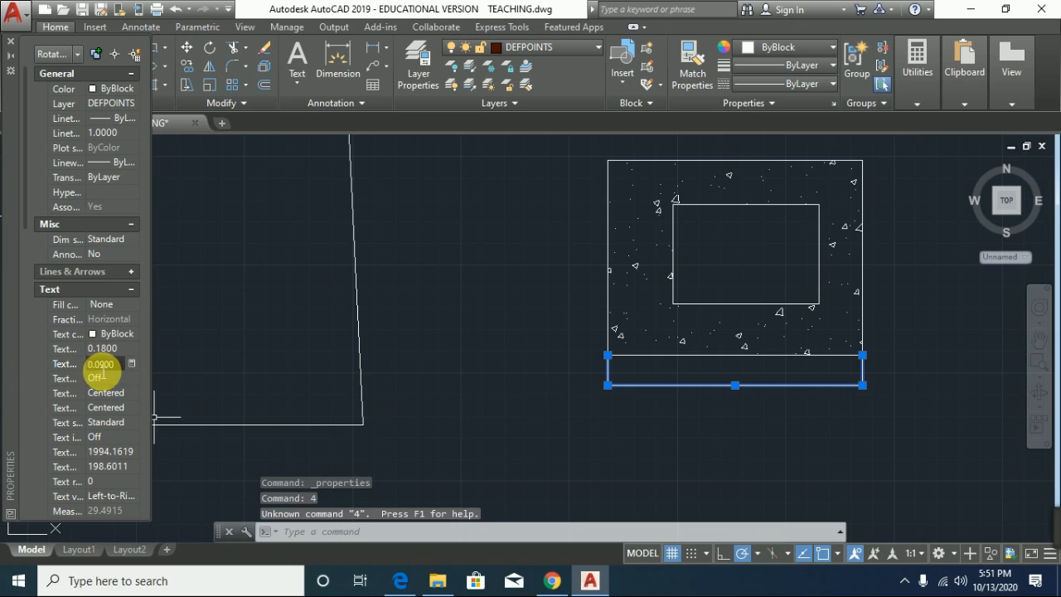
type("4")
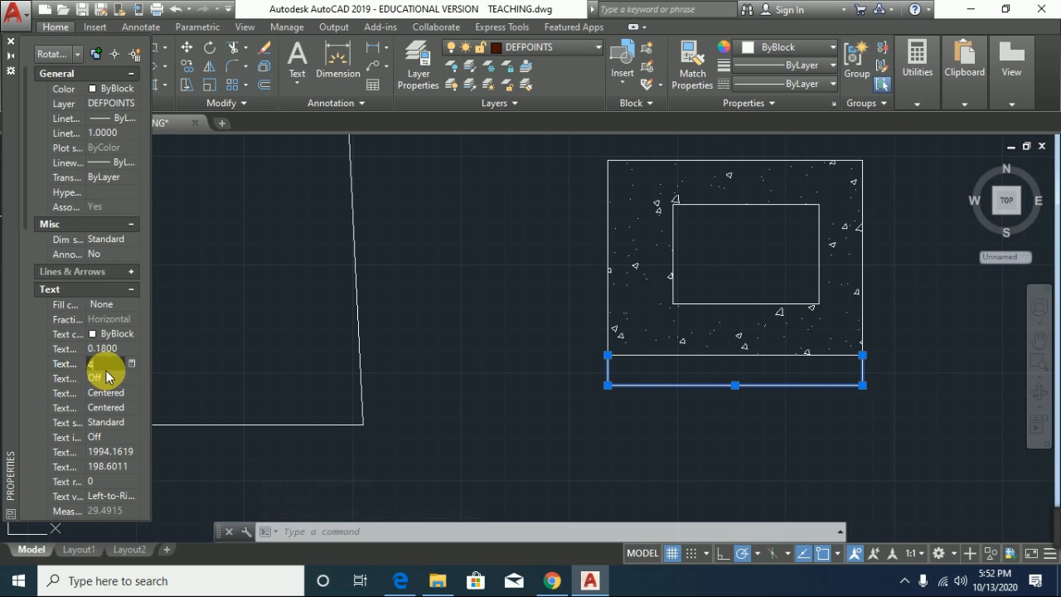
left_click(106, 376)
left_click(756, 414)
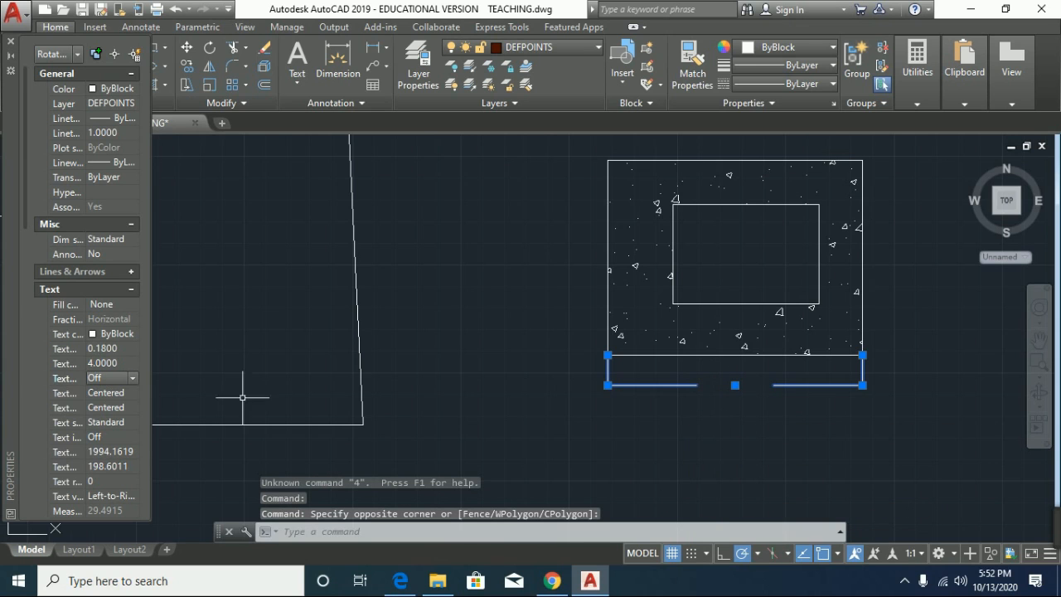
- Set the text height of the selected dimension to 4
left_click(102, 349)
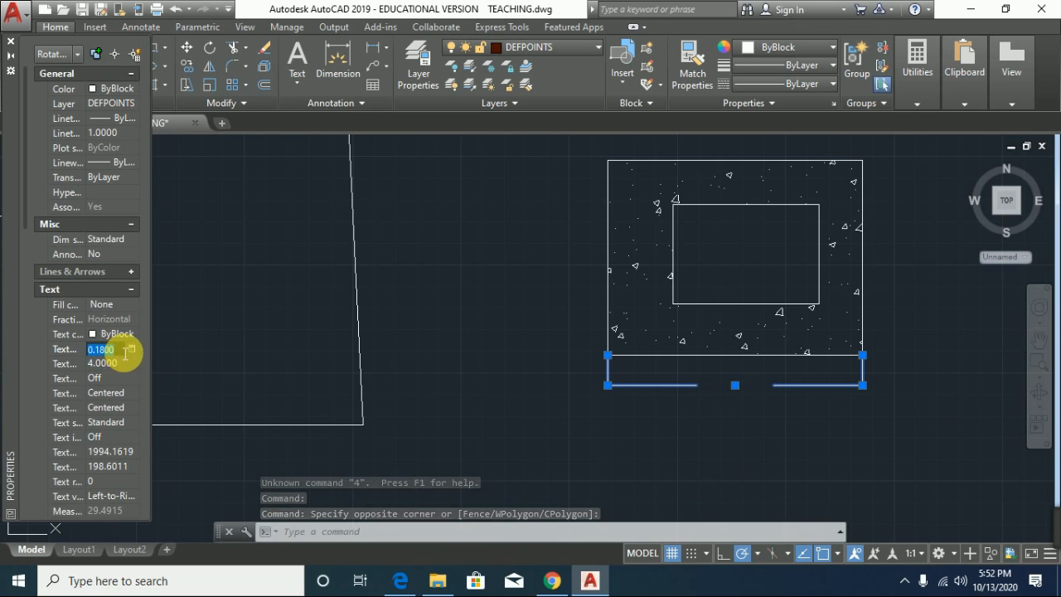
type("4")
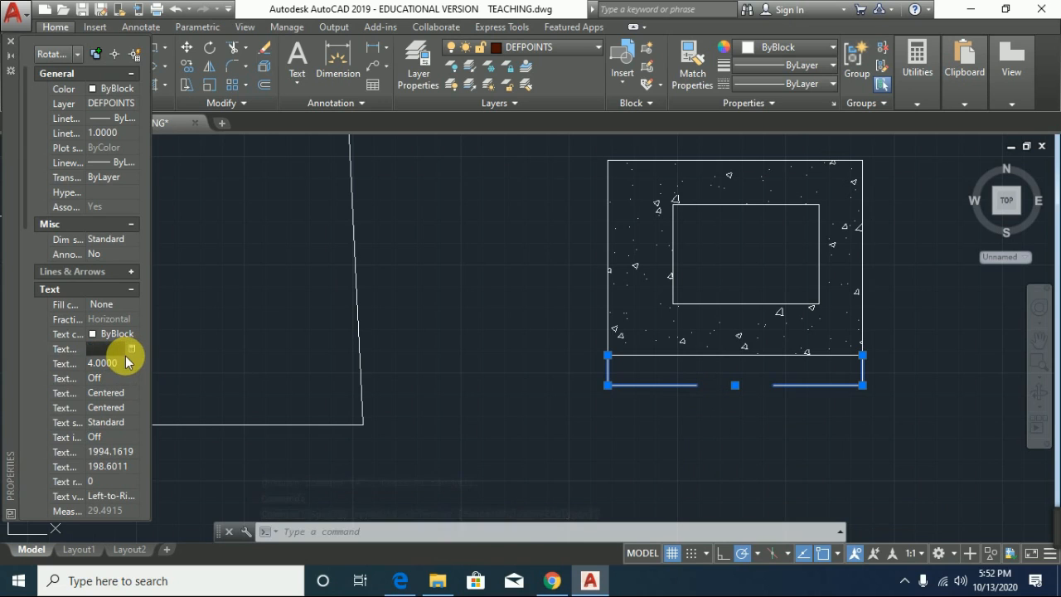
key("Return")
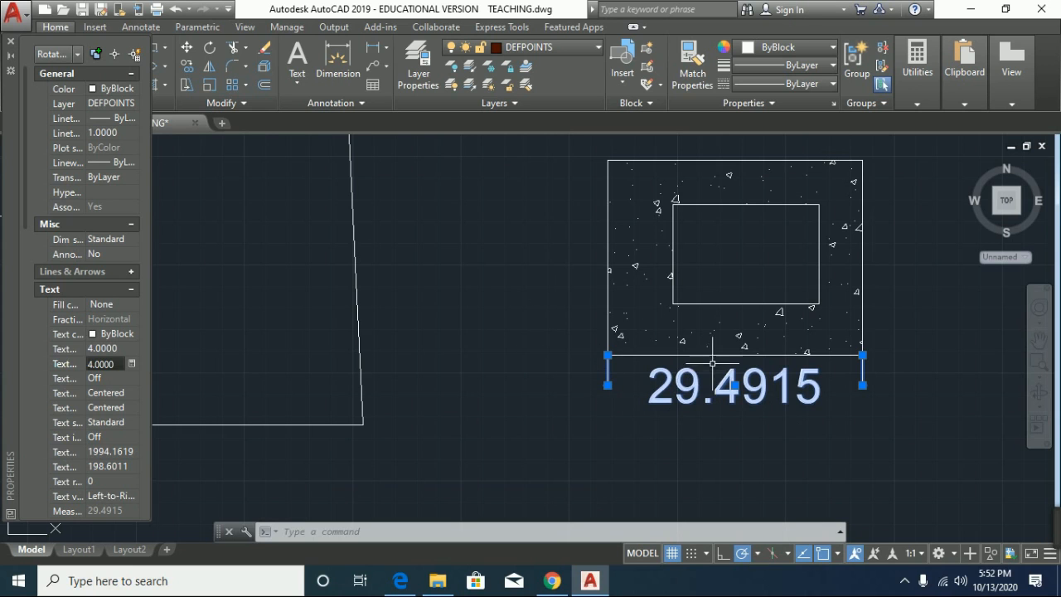
- Measure the distance along the upper edge of the outer hatched rectangle, corner to corner, and end the command
scroll(711, 362, "down", 5)
scroll(710, 346, "up", 2)
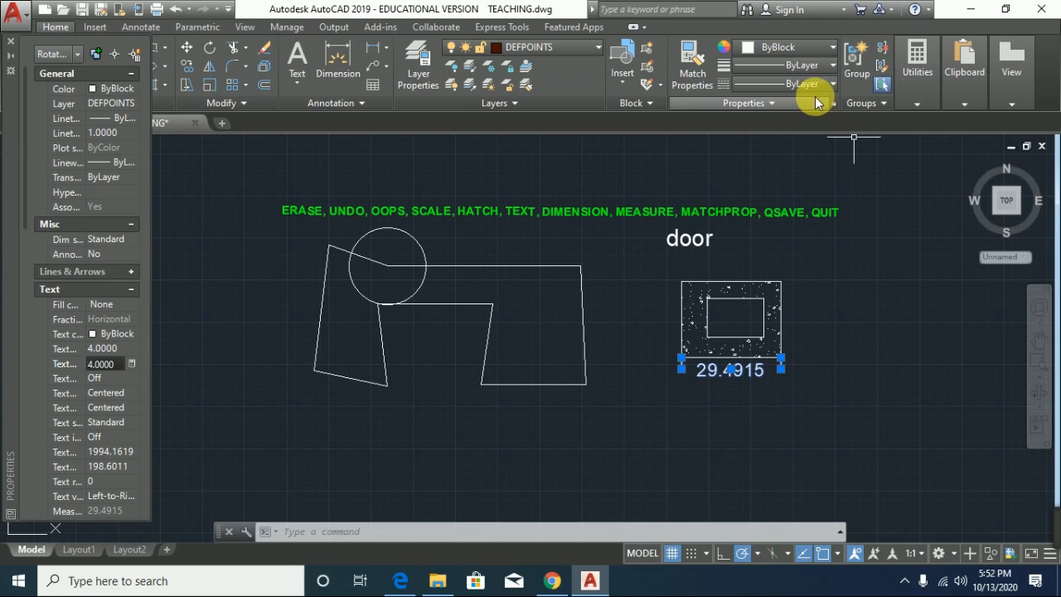
left_click(918, 93)
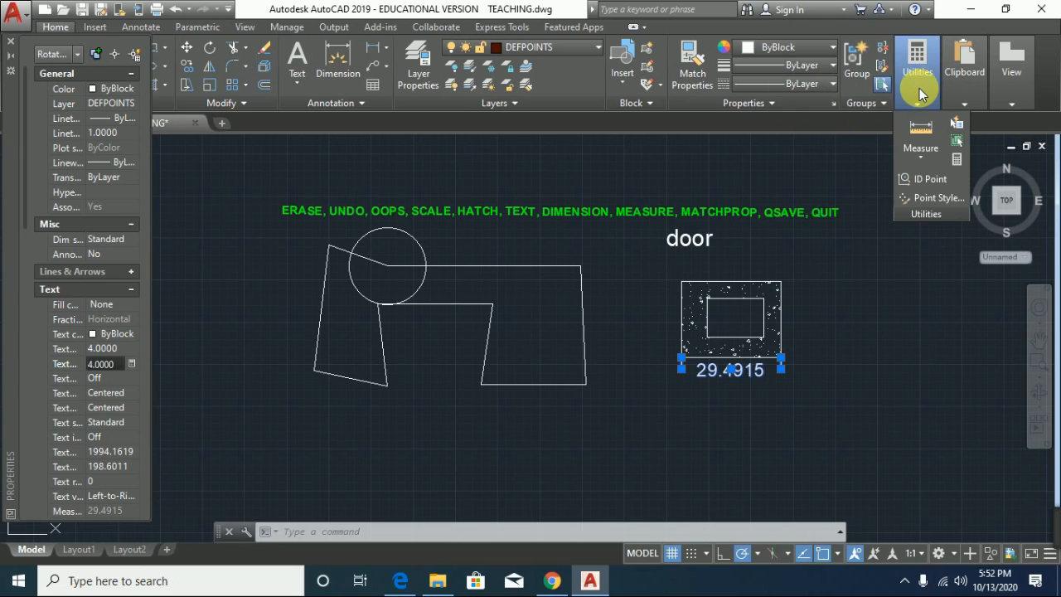
left_click(918, 135)
left_click(682, 281)
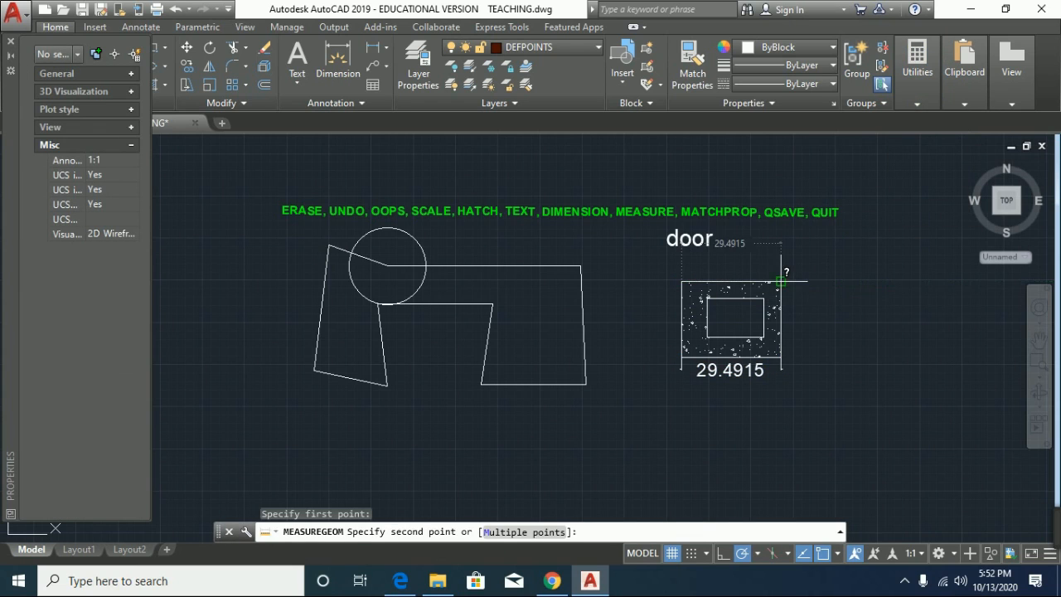
left_click(779, 282)
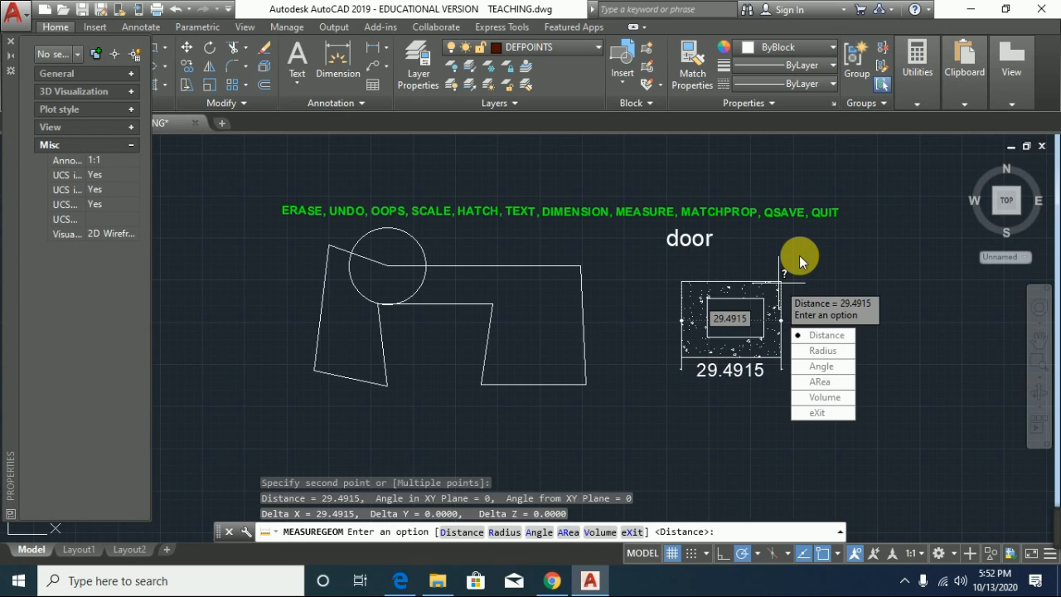
key("Escape")
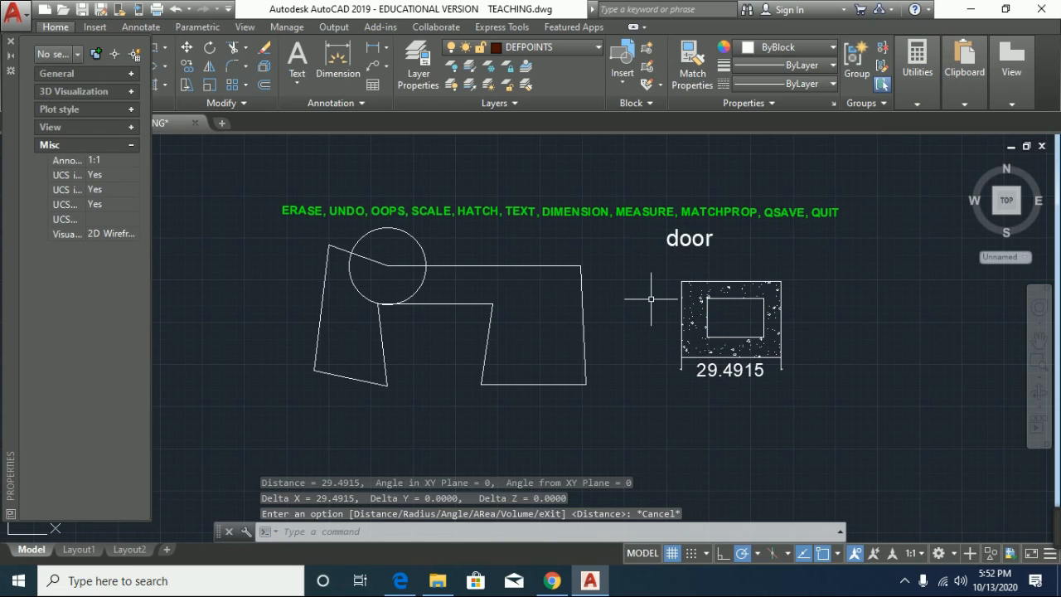
- Try the Measure command on the outer hatched rectangle, then cancel it at the segment length
type("MEa")
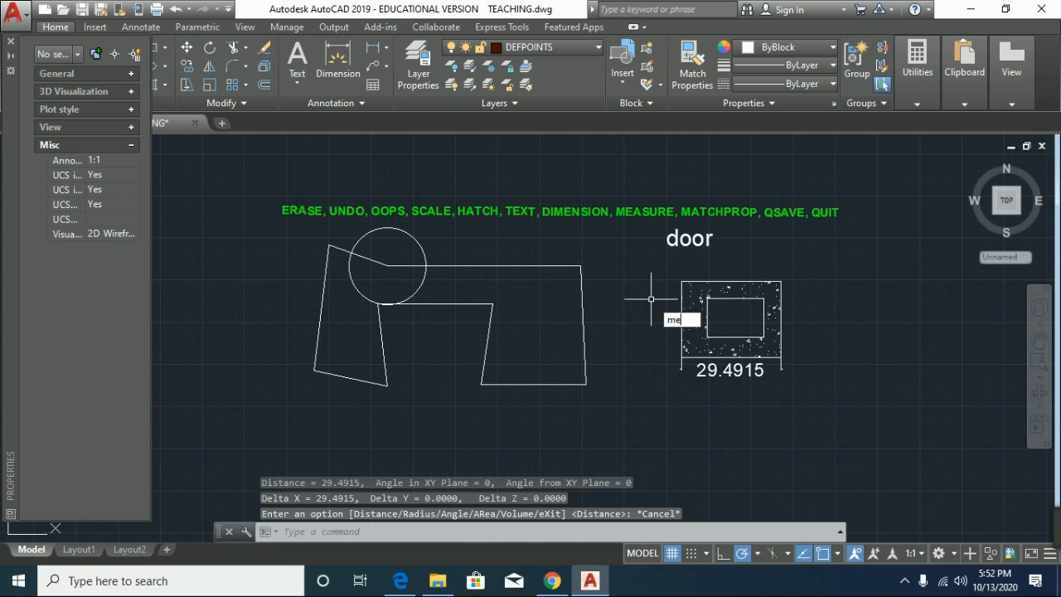
type("sure")
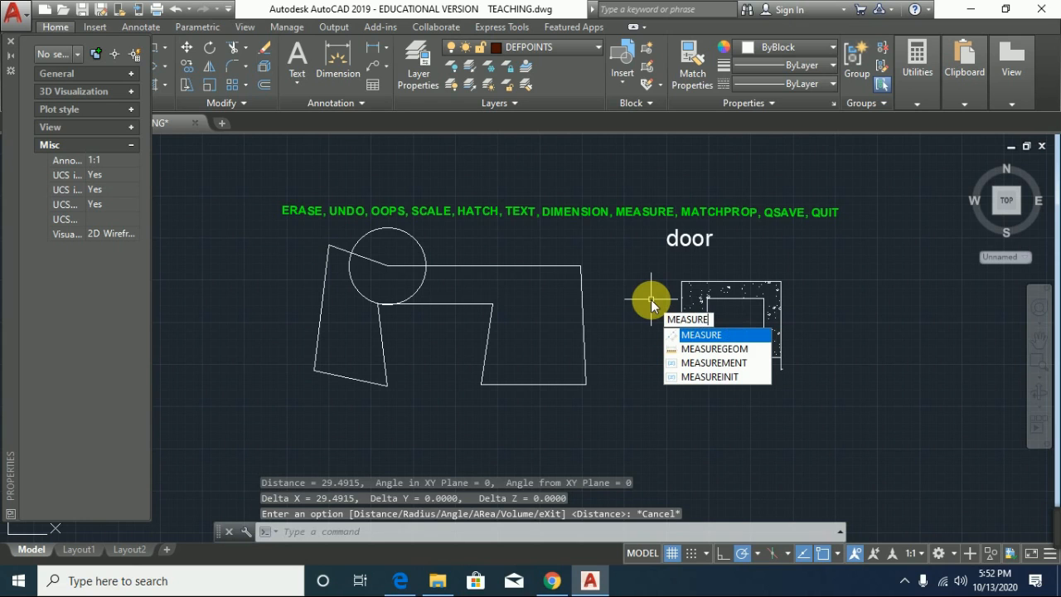
key("Return")
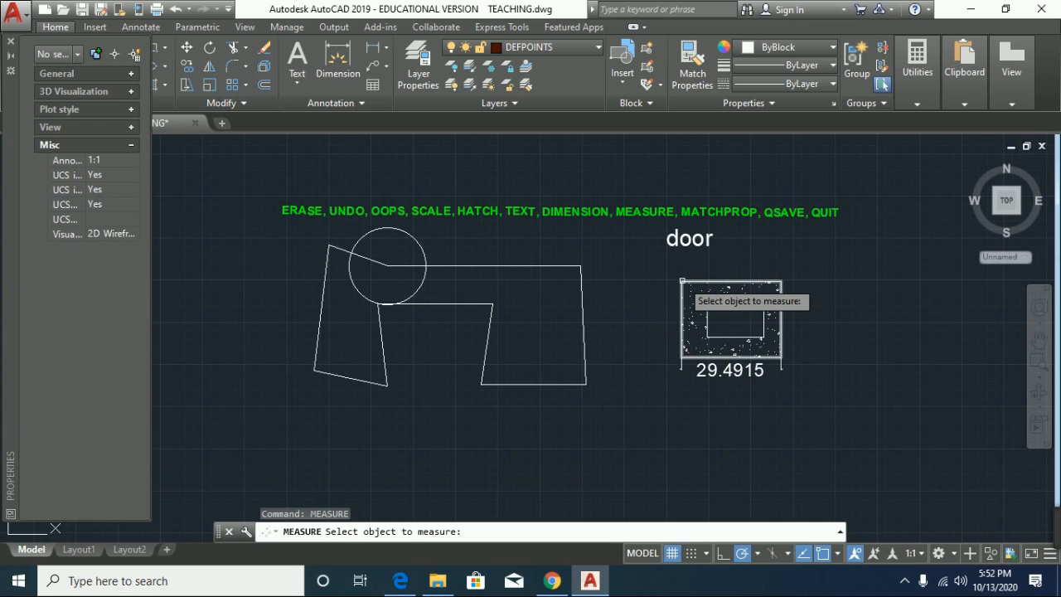
left_click(682, 280)
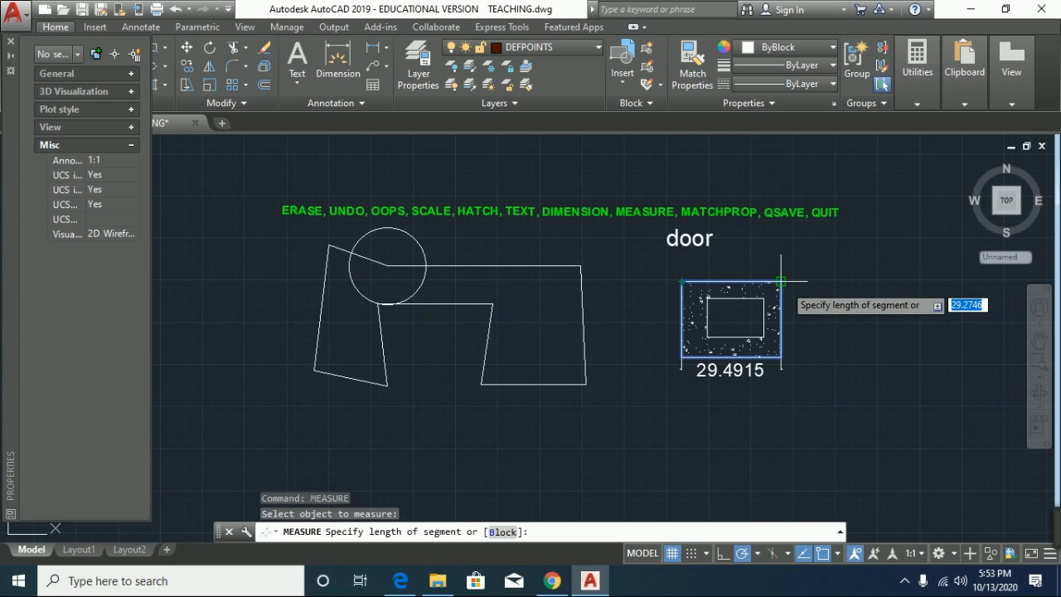
key("Return")
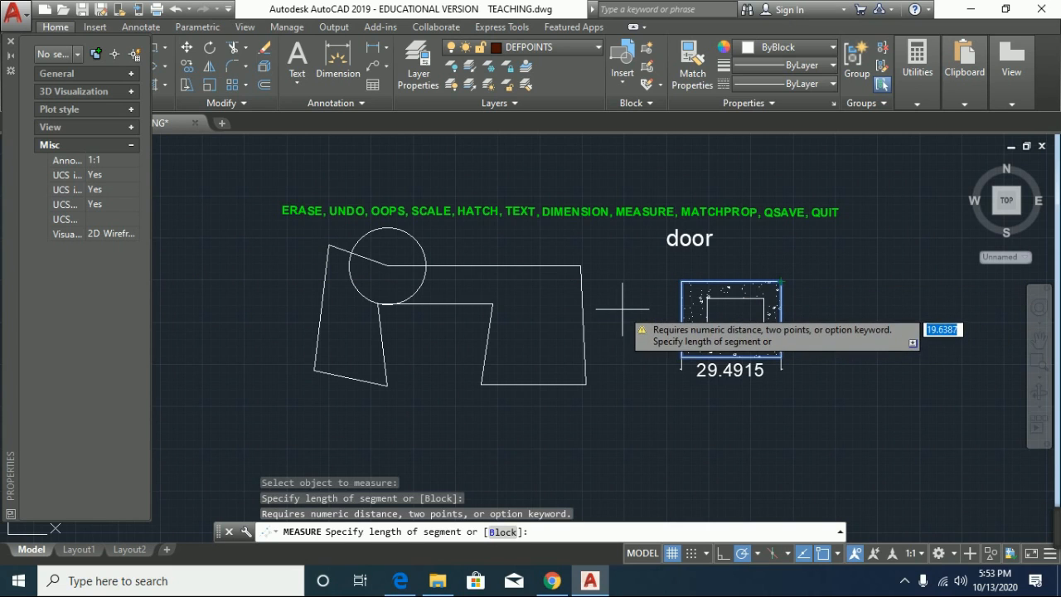
key("Escape")
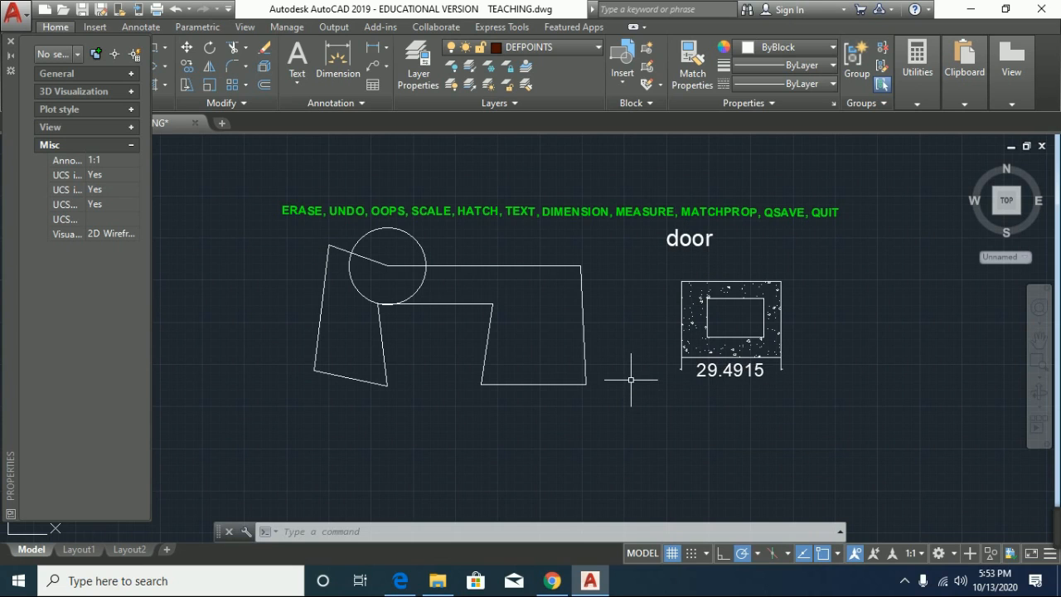
- Try to apply the "door" text's properties to the dimension below the hatched rectangle with Matchprop
type("MATc")
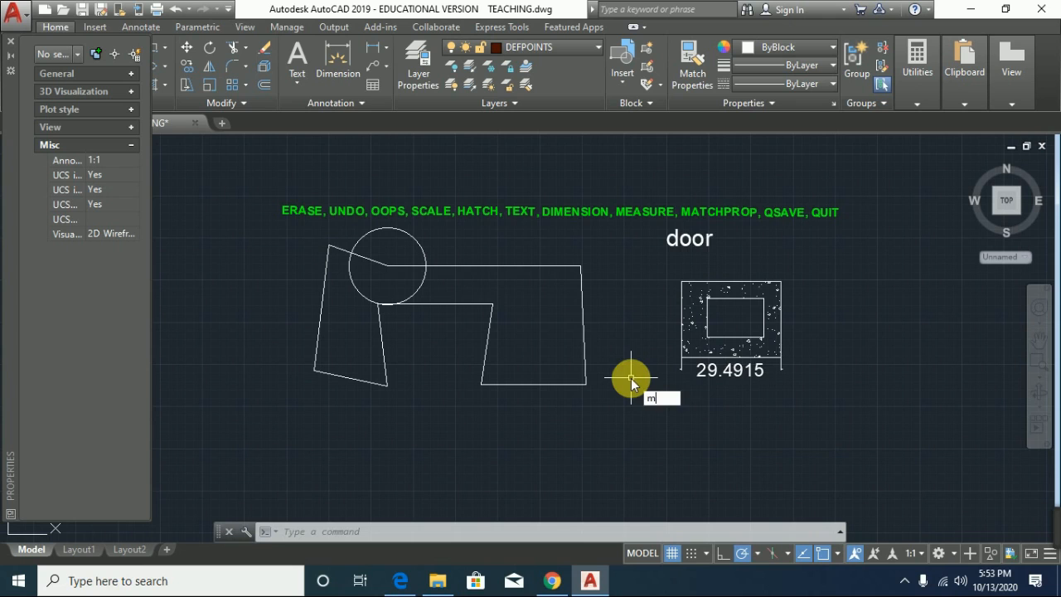
type("h")
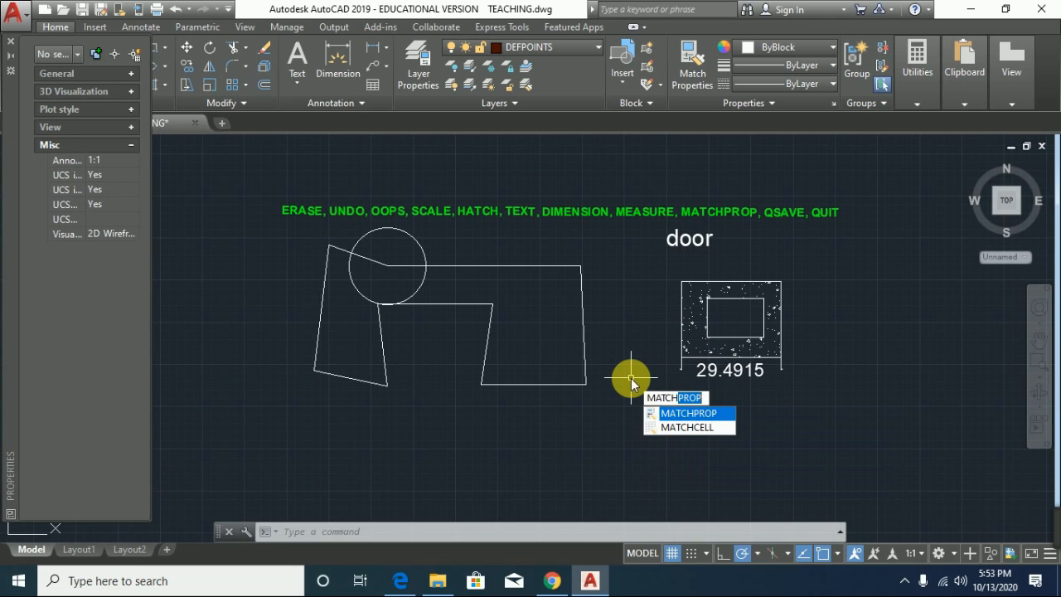
type("PRo")
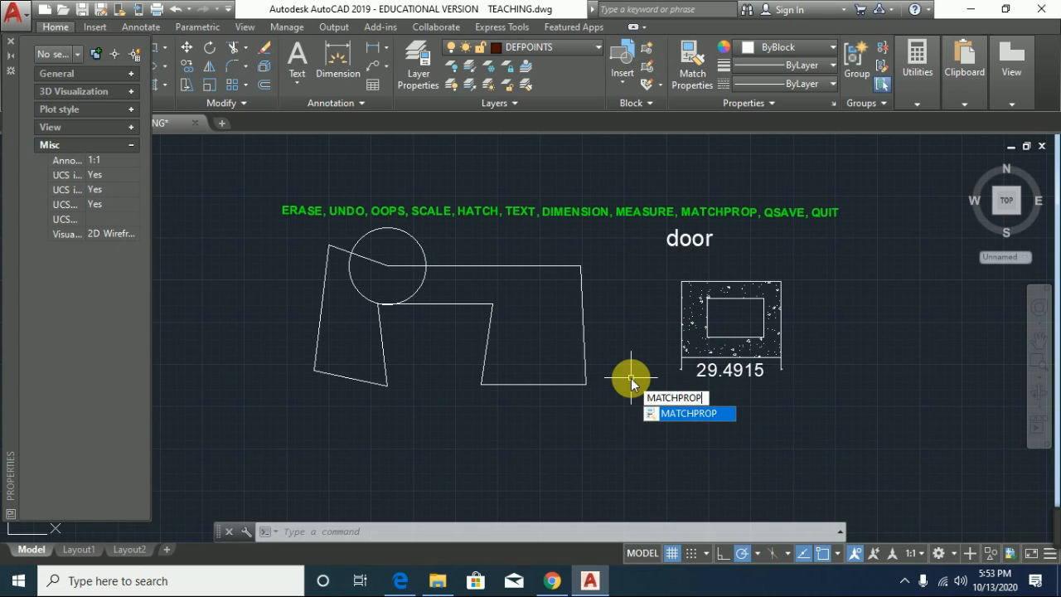
key("Return")
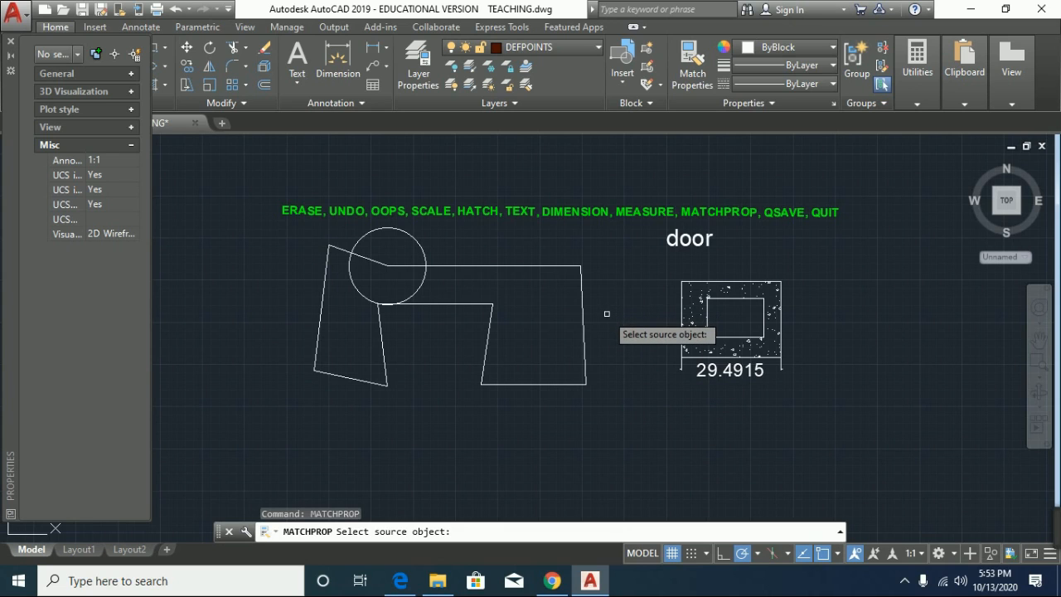
left_click(684, 240)
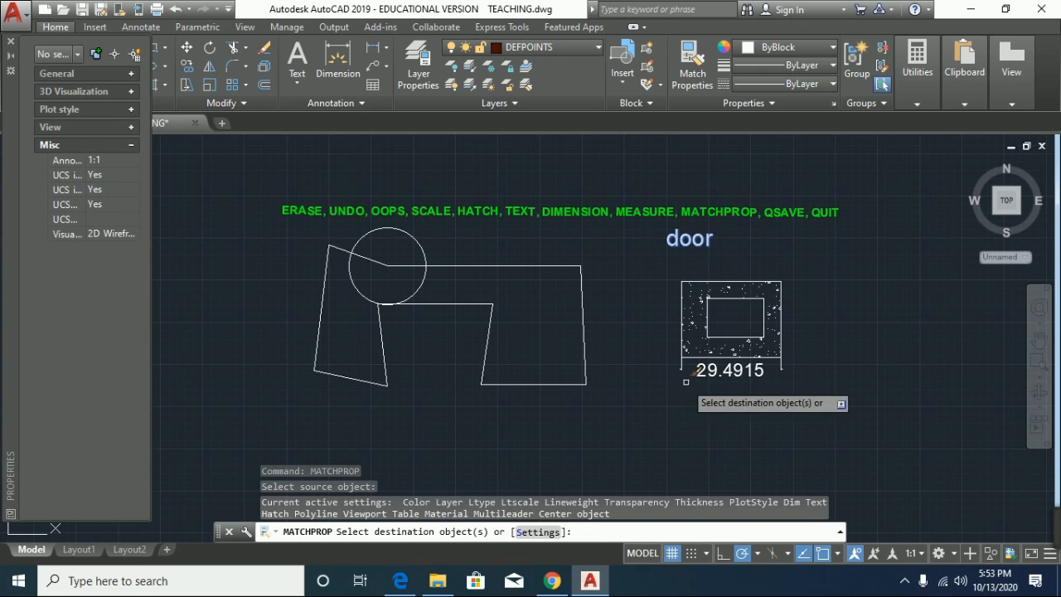
left_click(718, 372)
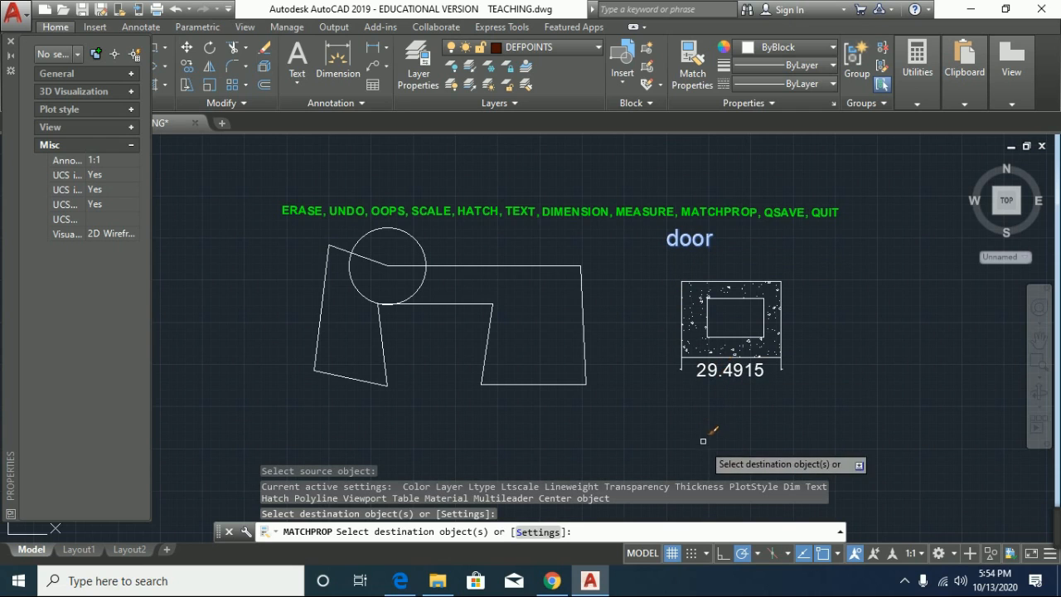
left_click(721, 363)
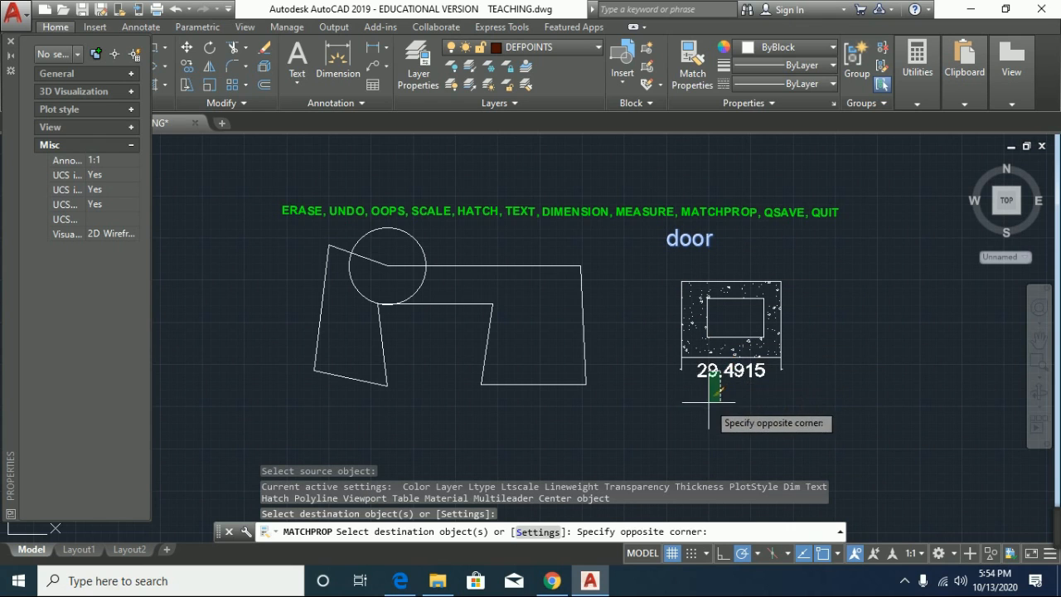
left_click(698, 350)
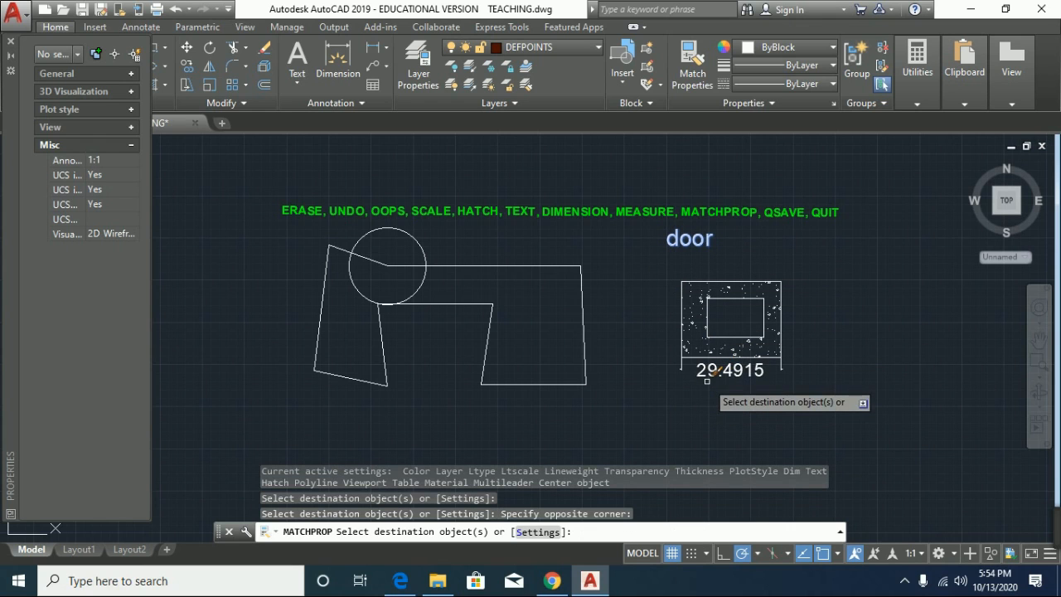
key("Escape")
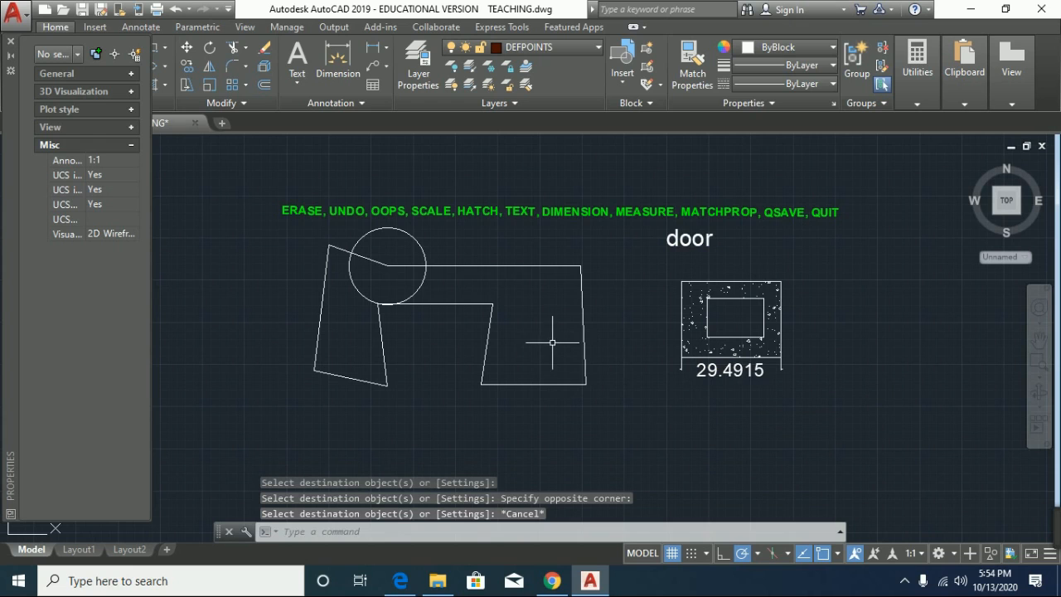
- Use Matchprop to copy the green command-list text's properties to the "door" text and the dimension below the hatched rectangle
type("ma")
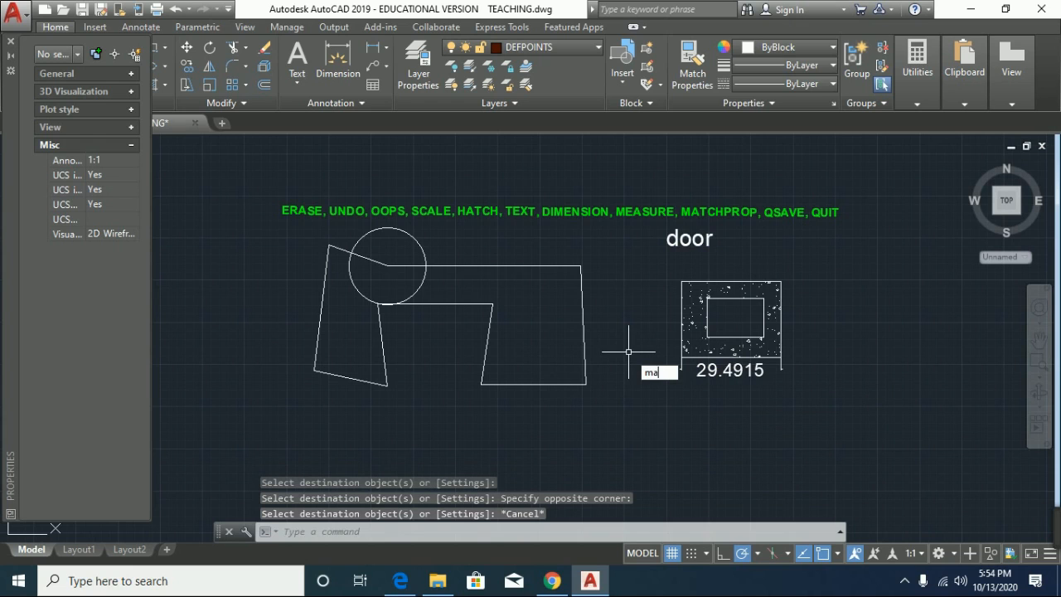
type("tchprop")
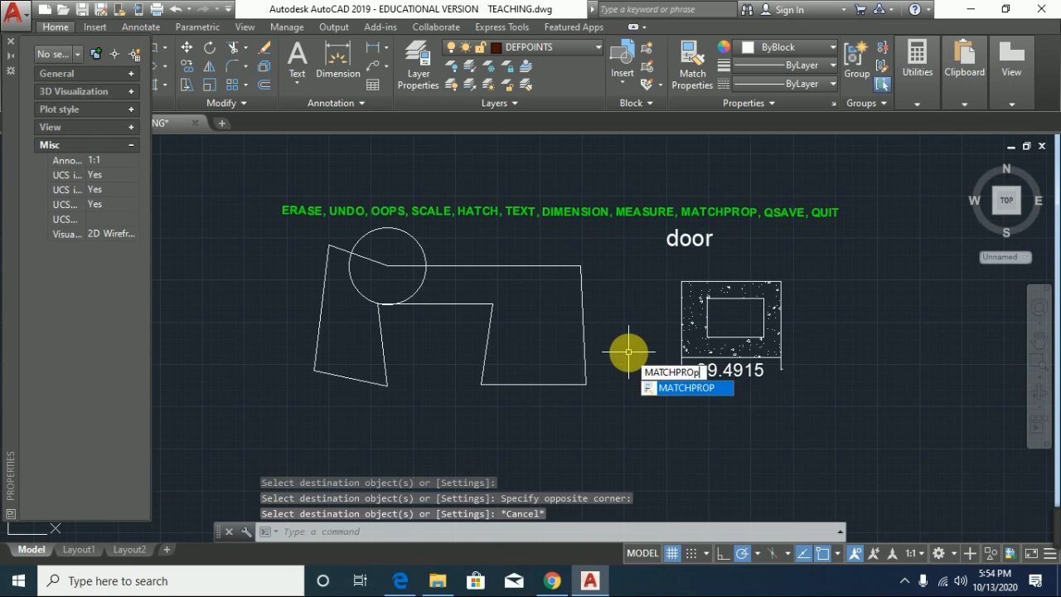
key("Return")
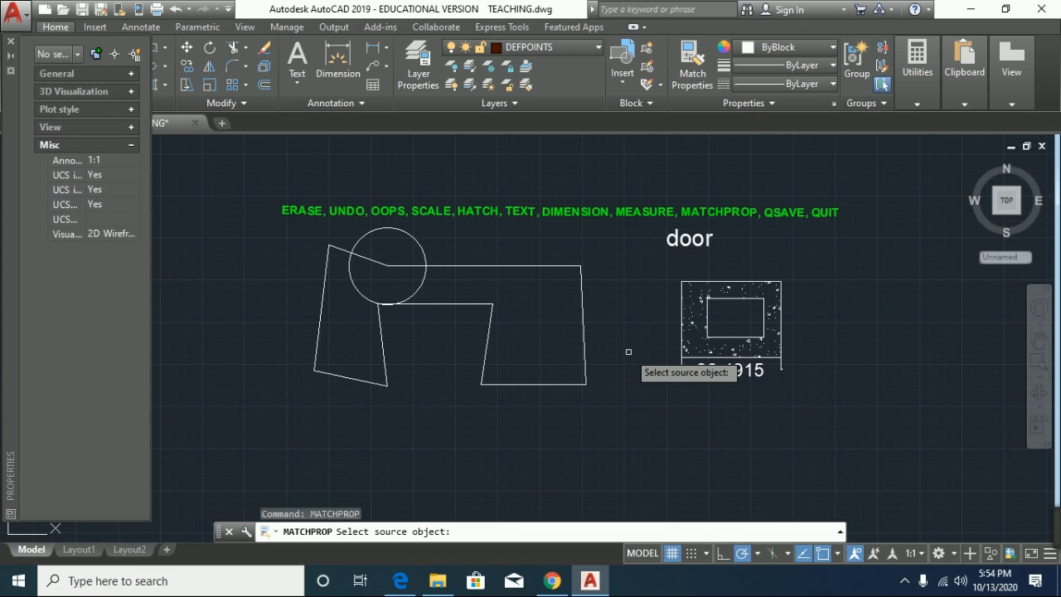
left_click(704, 212)
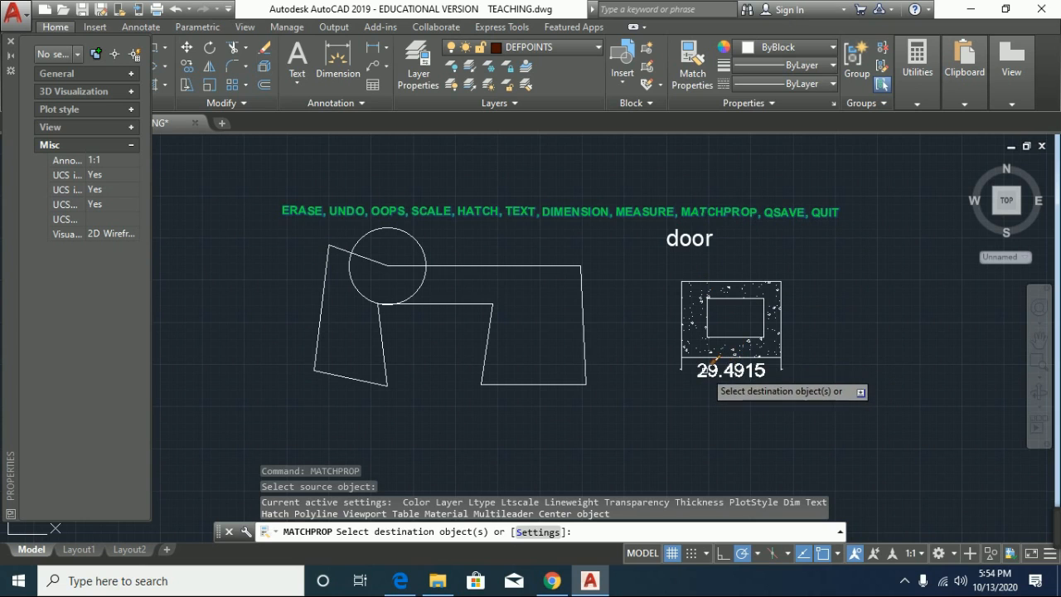
left_click(696, 241)
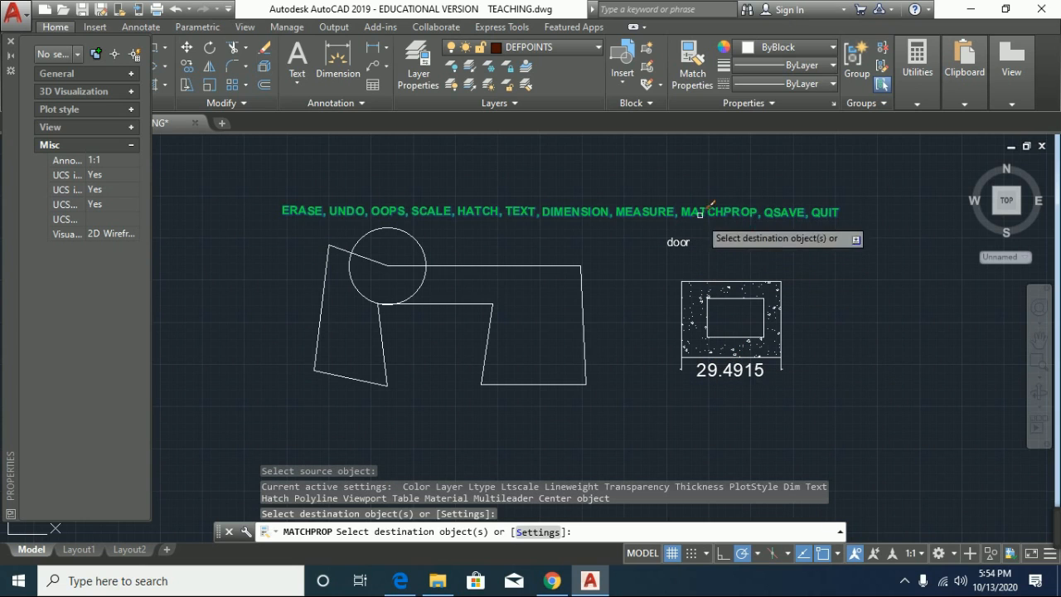
left_click(710, 376)
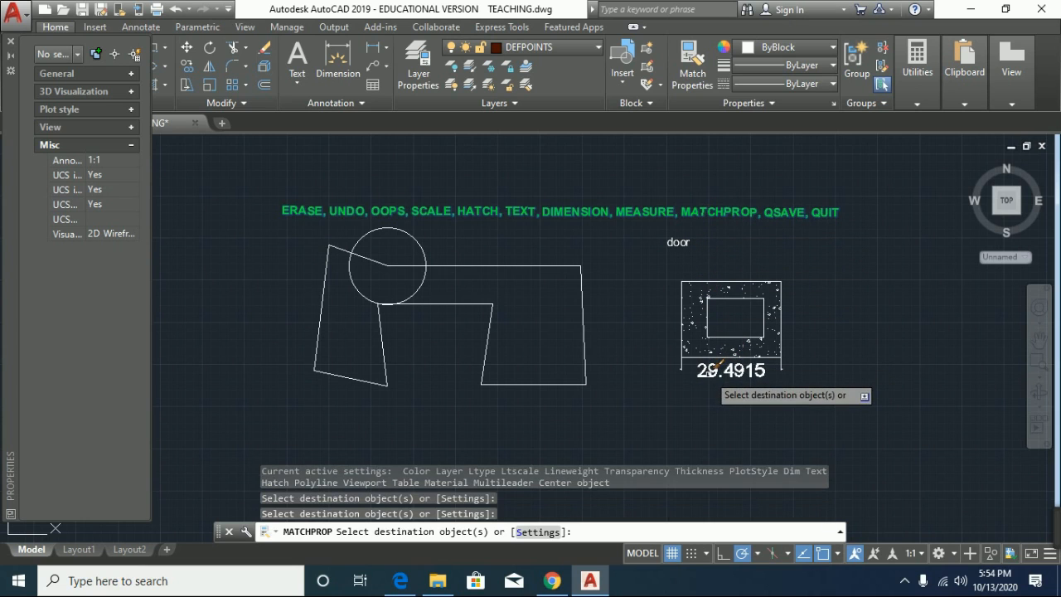
left_click(718, 372)
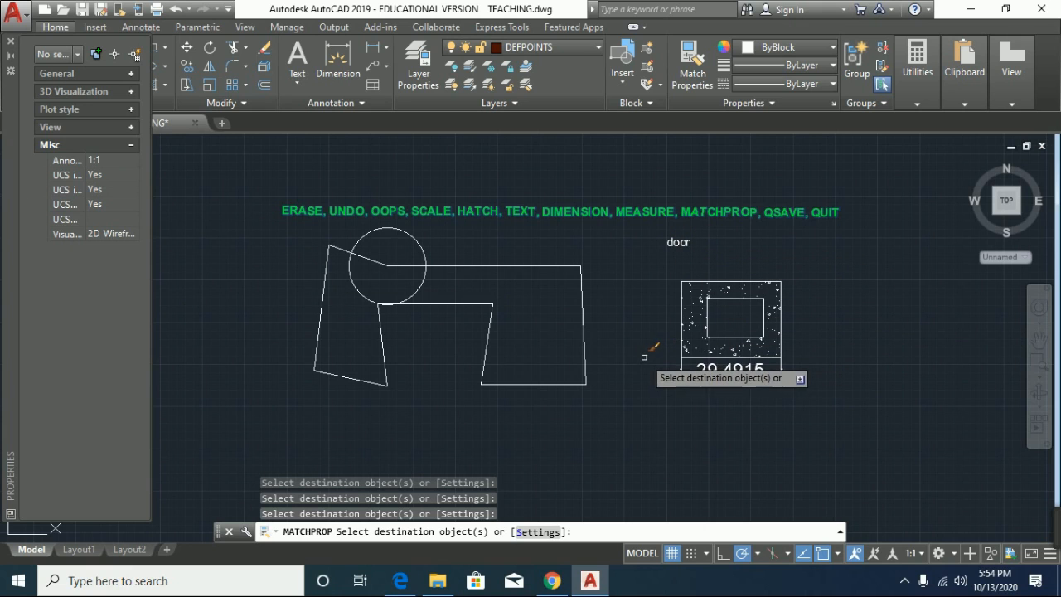
key("Return")
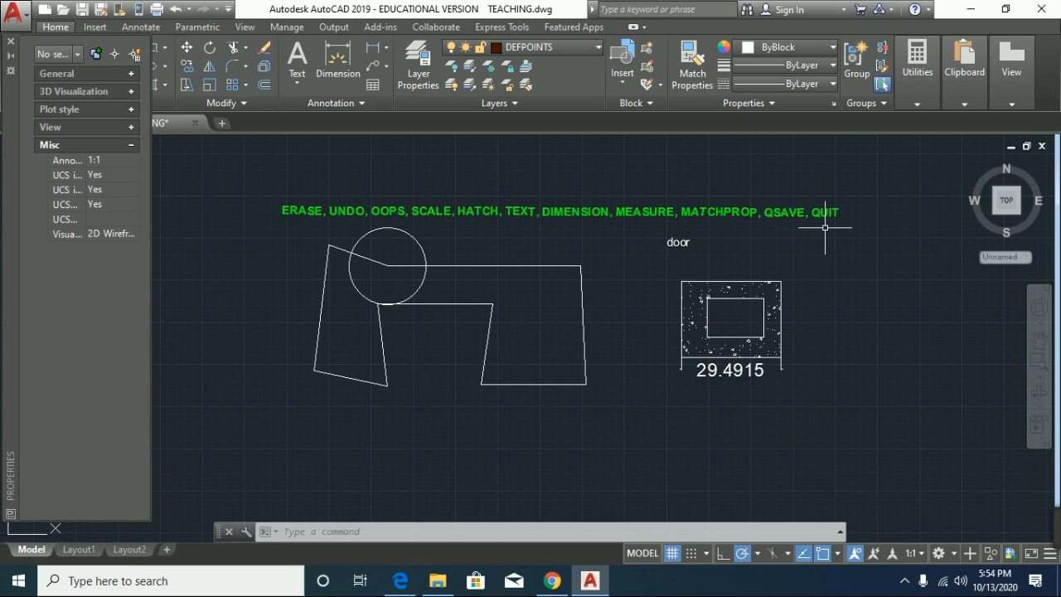
- Save the drawing with Qsave and close the program with the Quit command
type("qsav")
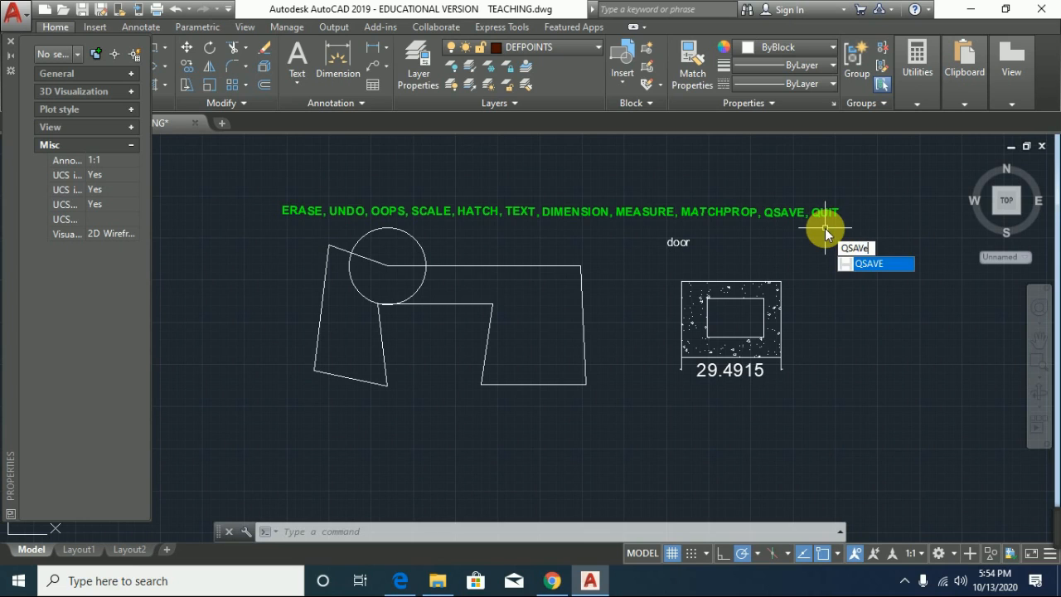
key("Return")
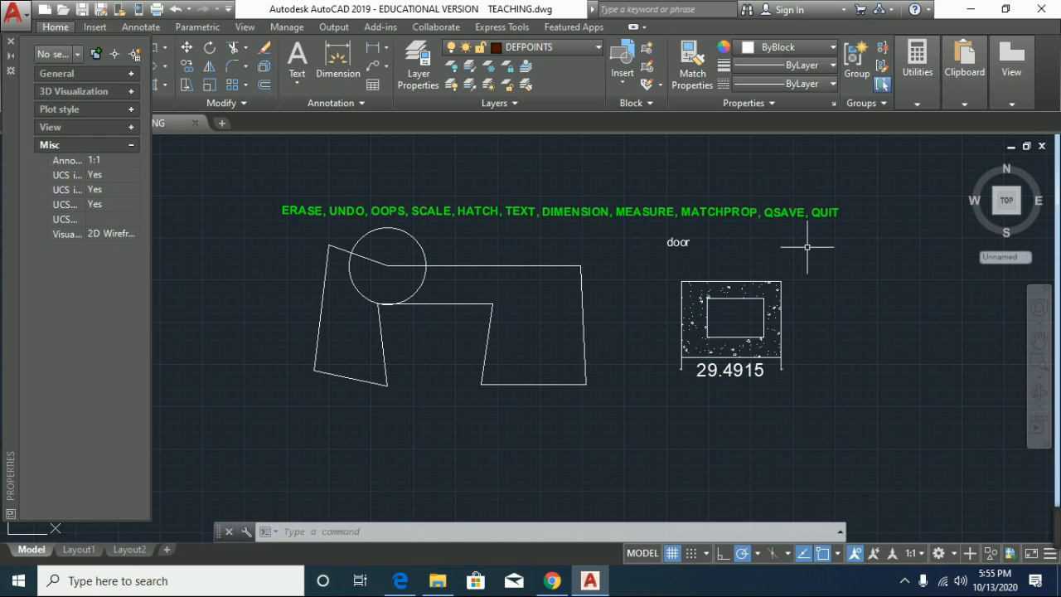
type("QUIT")
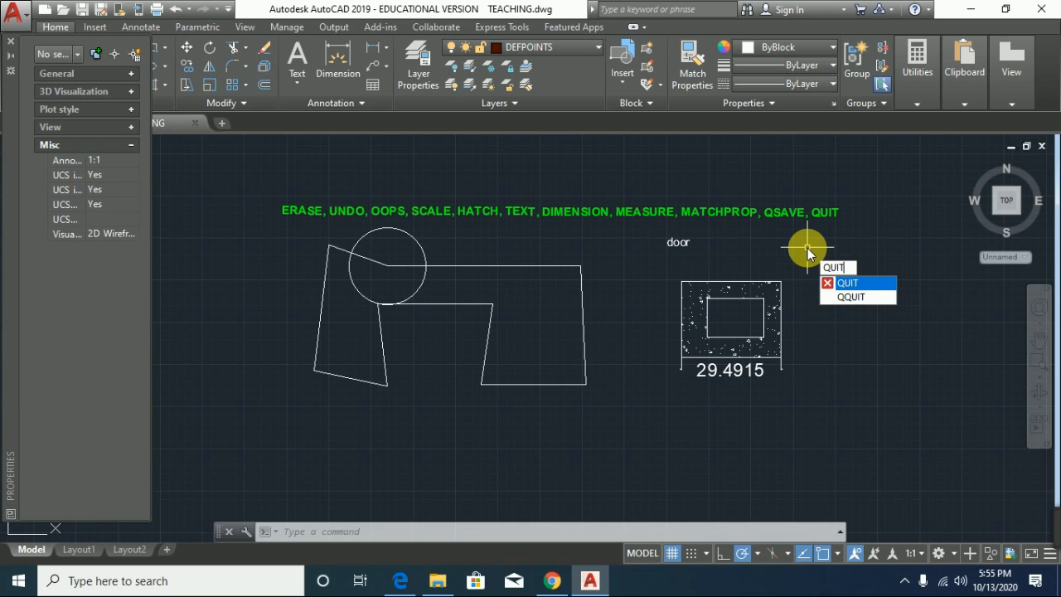
key("Return")
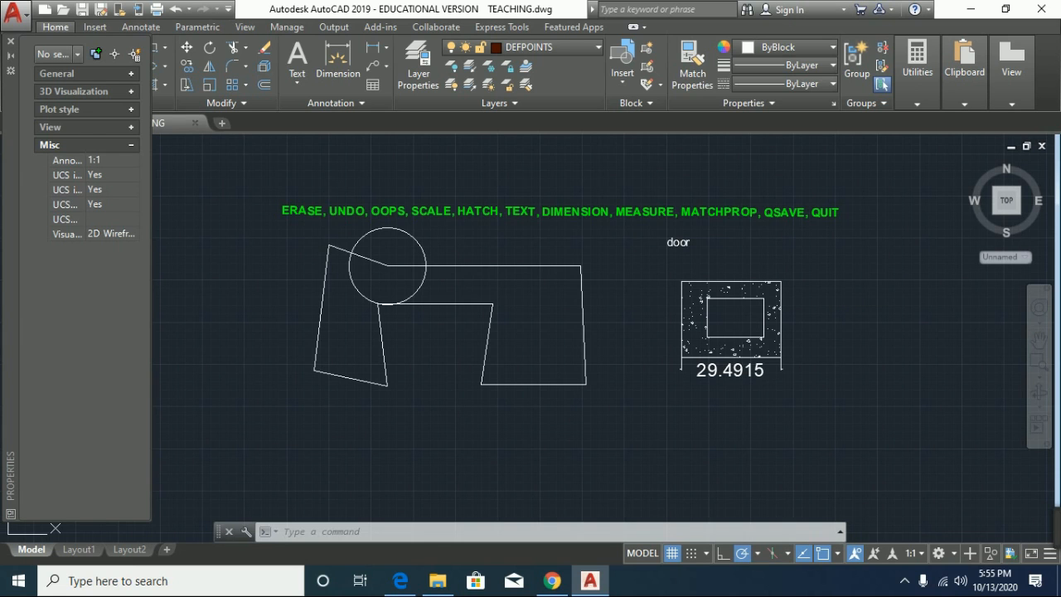